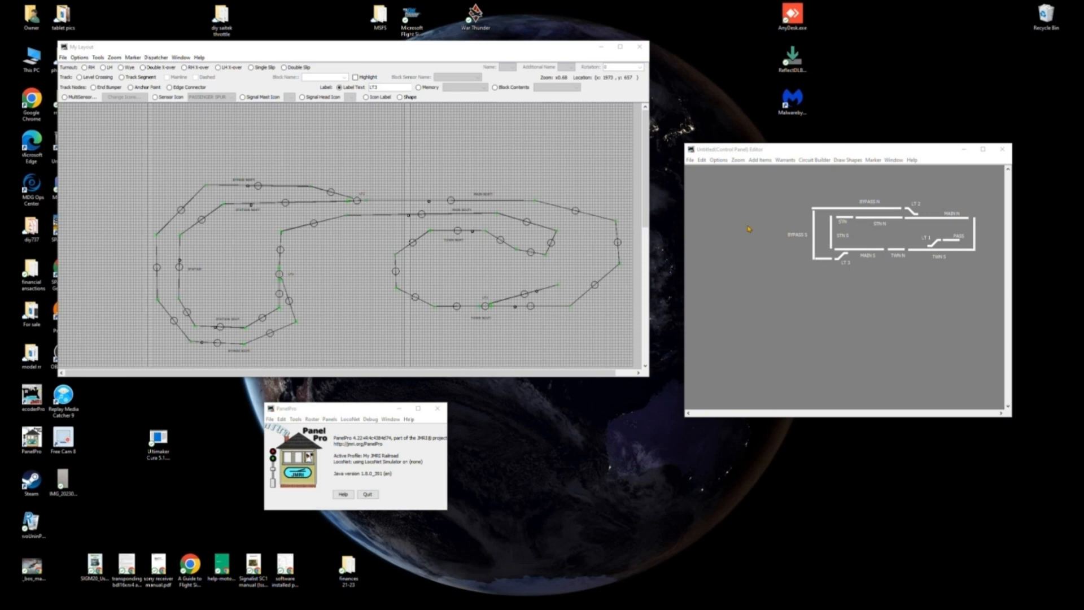
pyautogui.click(329, 419)
pyautogui.moveTo(334, 430)
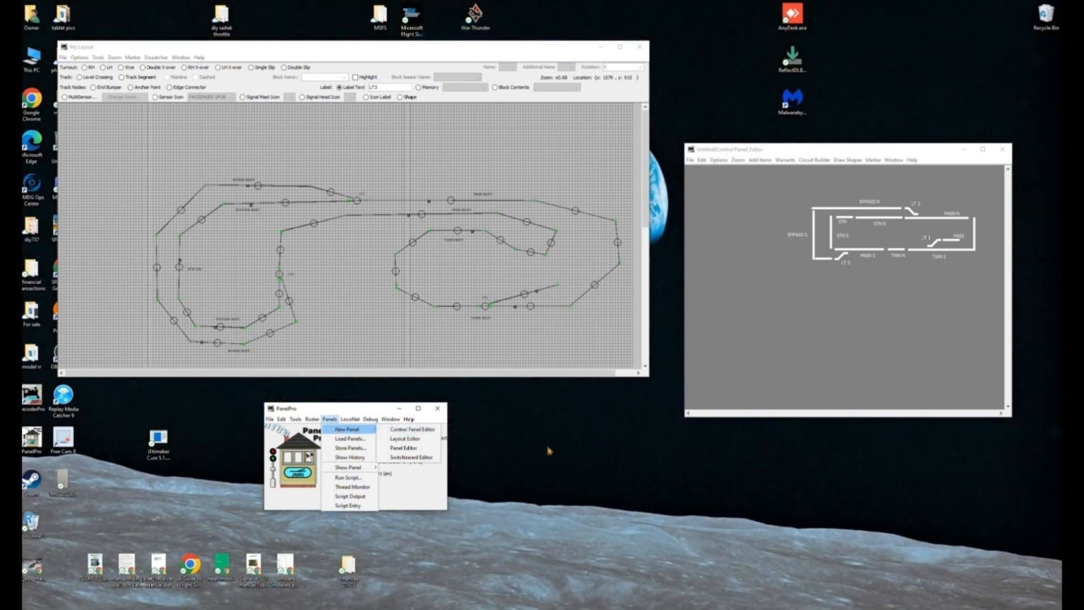
pyautogui.click(549, 450)
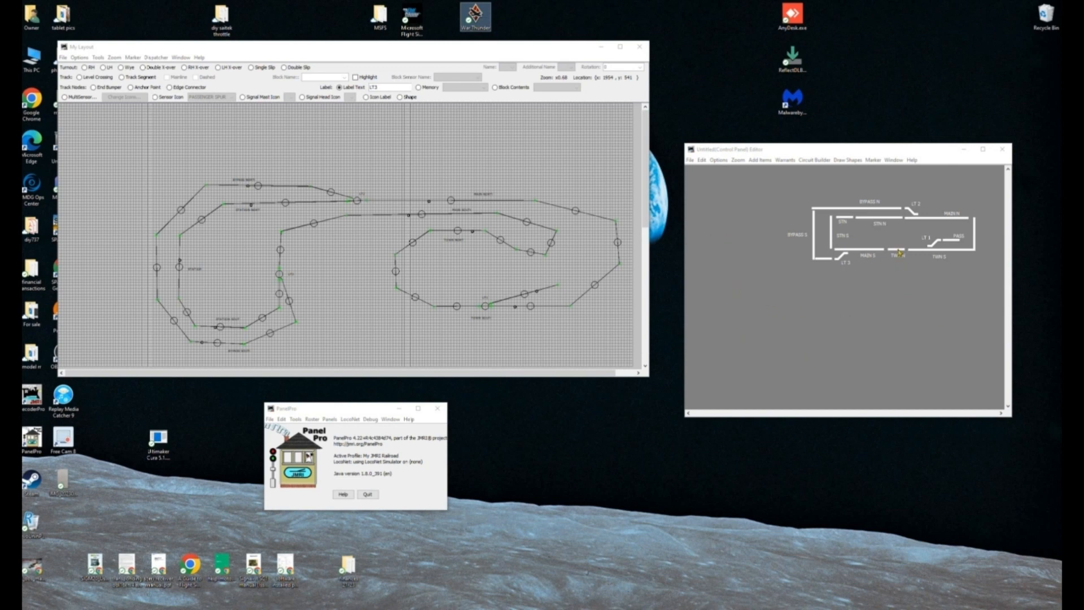
# Pull the TWN N track icon down out of the control panel diagram and turn off edit mode for My Layout
pyautogui.moveTo(899, 253); pyautogui.dragTo(904, 354)
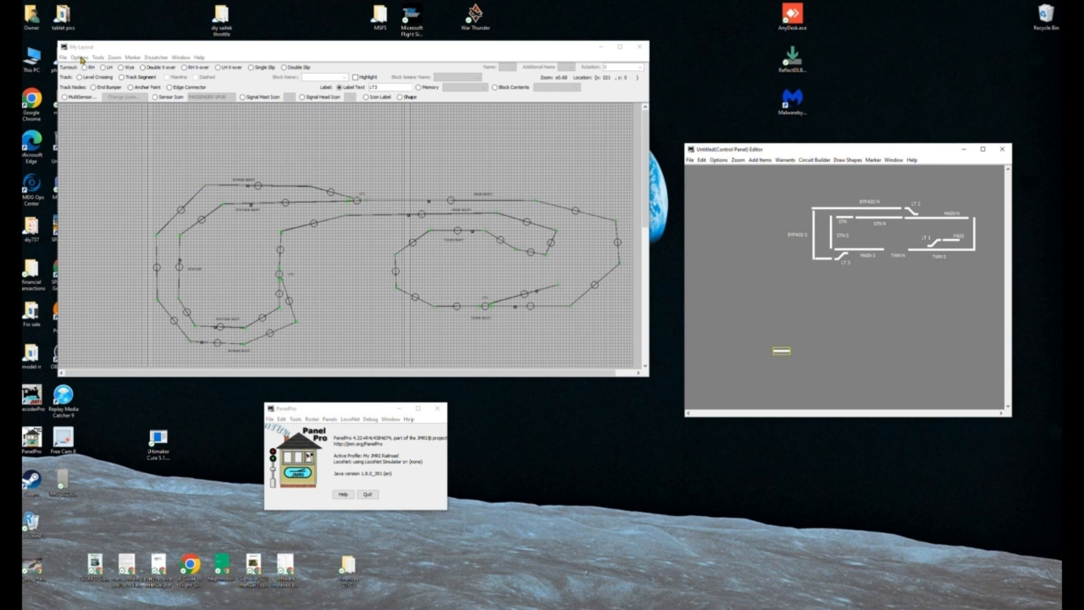
pyautogui.click(81, 59)
pyautogui.click(94, 71)
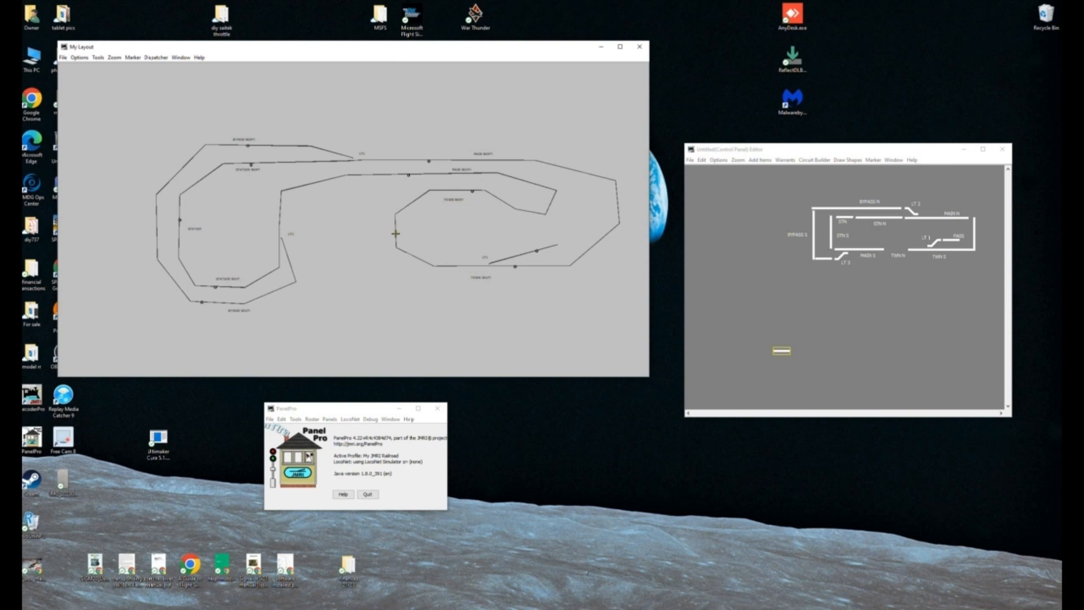
# Toggle the town north sensor on My Layout on and off, and put the loose track icon back above the TWN N label
pyautogui.click(473, 194)
pyautogui.moveTo(782, 352); pyautogui.dragTo(895, 254)
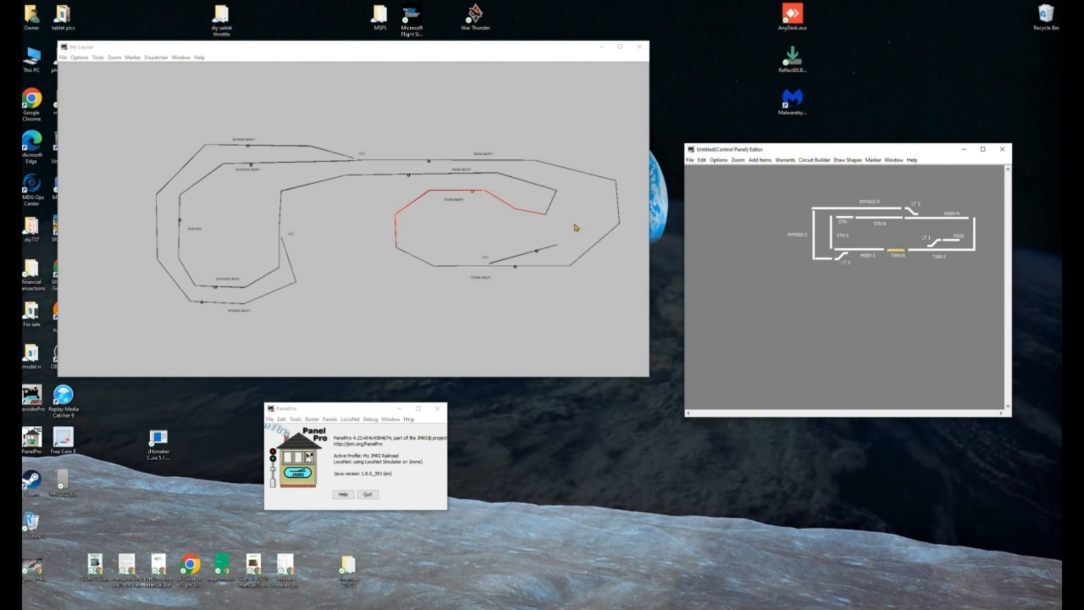
pyautogui.click(475, 195)
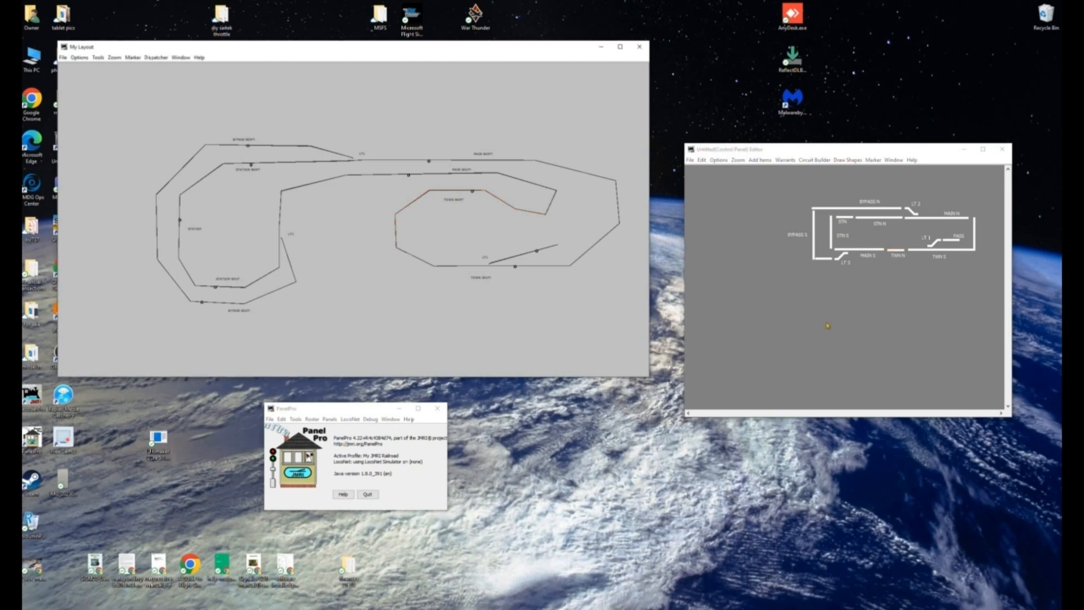
# Check which block the TWN N track icon is assigned to in the control panel
pyautogui.rightClick(898, 253)
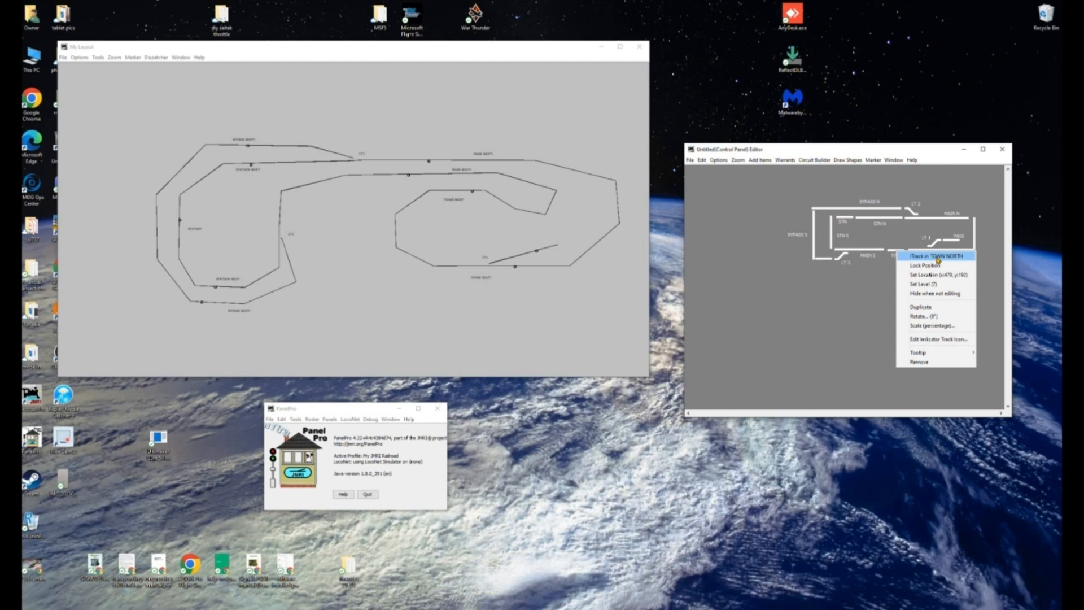
pyautogui.click(863, 345)
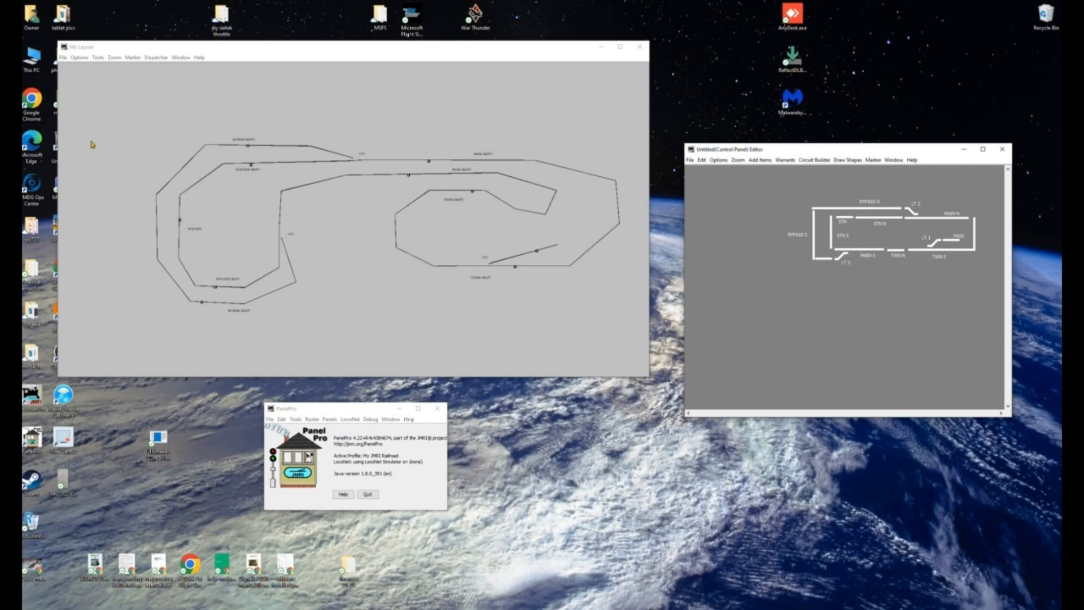
# Switch to Chrome and view the PDF slide explaining OBlocks, portals, paths, signals and warrants
pyautogui.hotkey('alt', 'Tab')
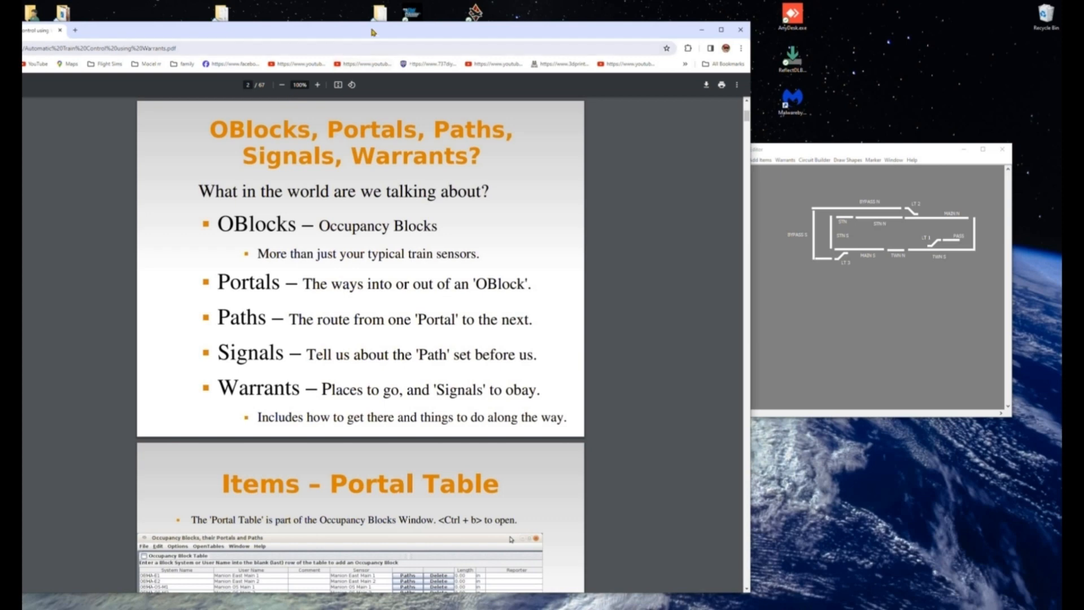
pyautogui.moveTo(375, 32); pyautogui.dragTo(430, 32)
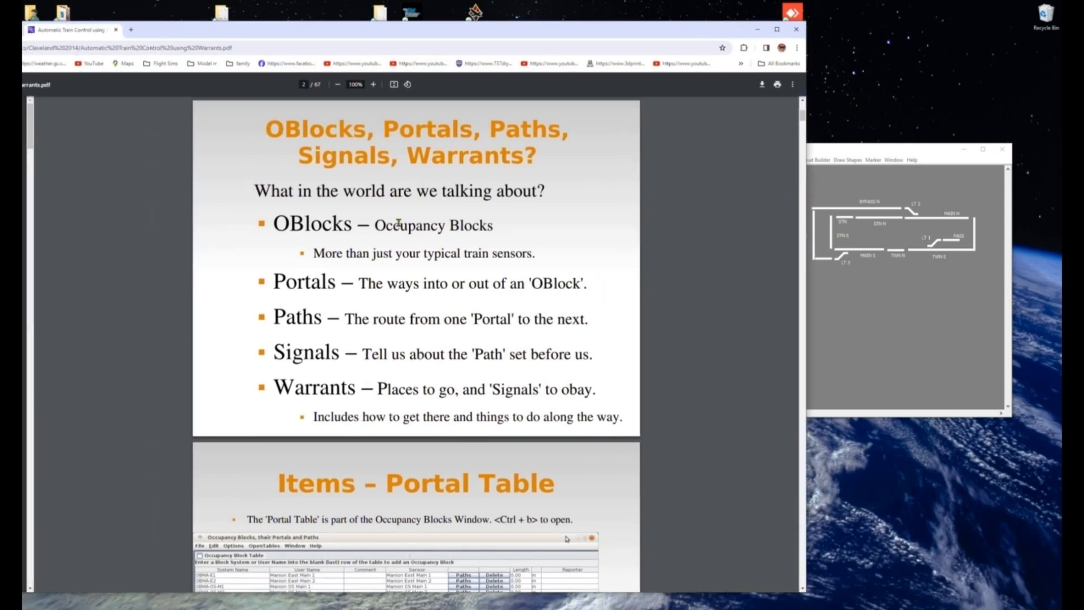
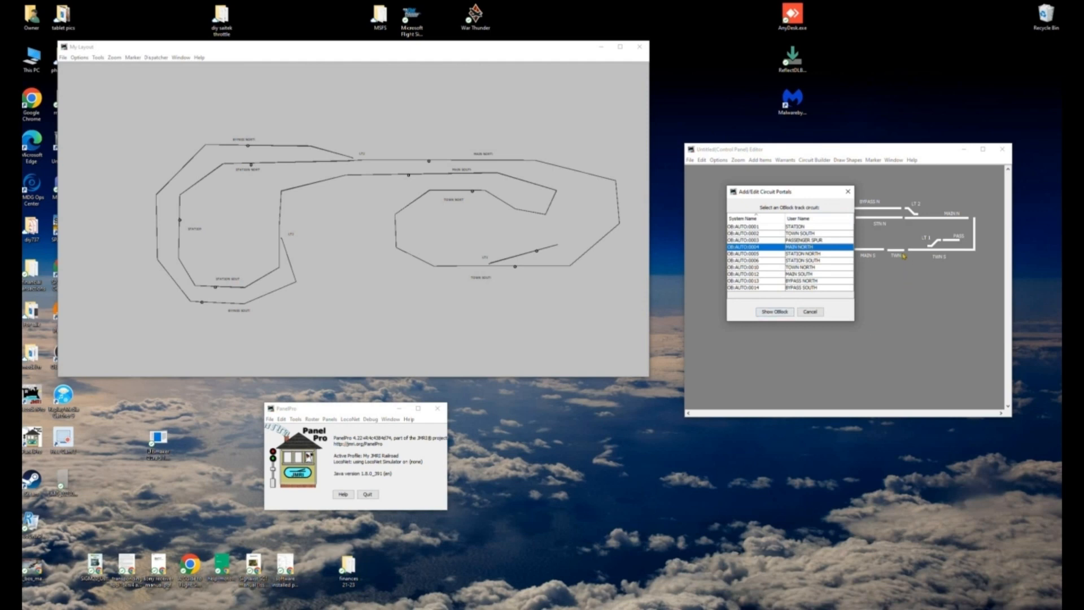
# Create a portal named TWN N - MAIN S for the TOWN NORTH block, placing its icon on the track's MAIN S end
pyautogui.click(814, 268)
pyautogui.click(775, 312)
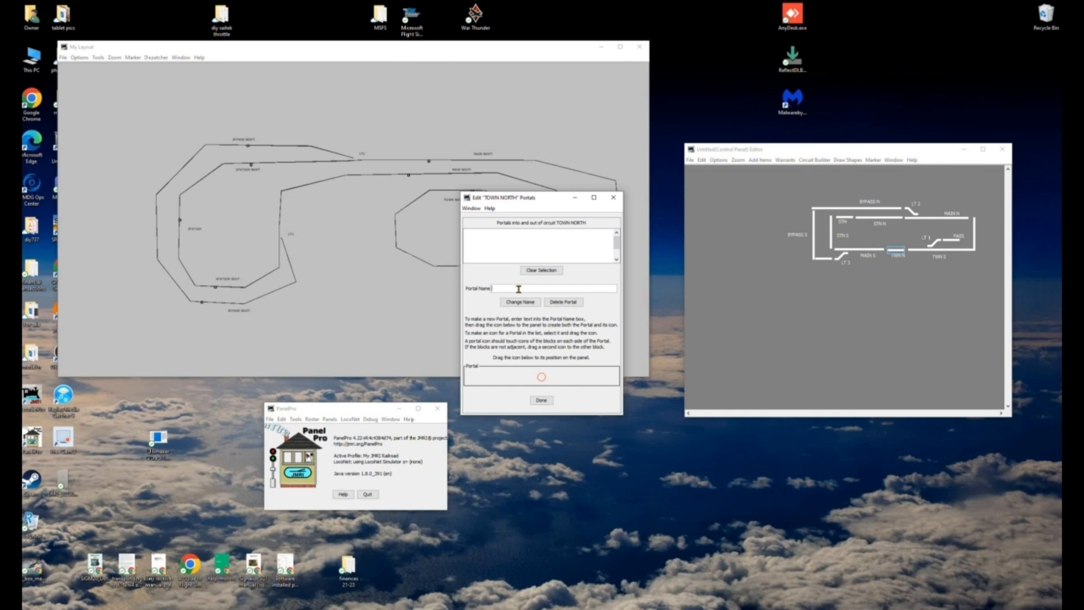
pyautogui.write('WN N - MAIN S')
pyautogui.moveTo(541, 378); pyautogui.dragTo(888, 252)
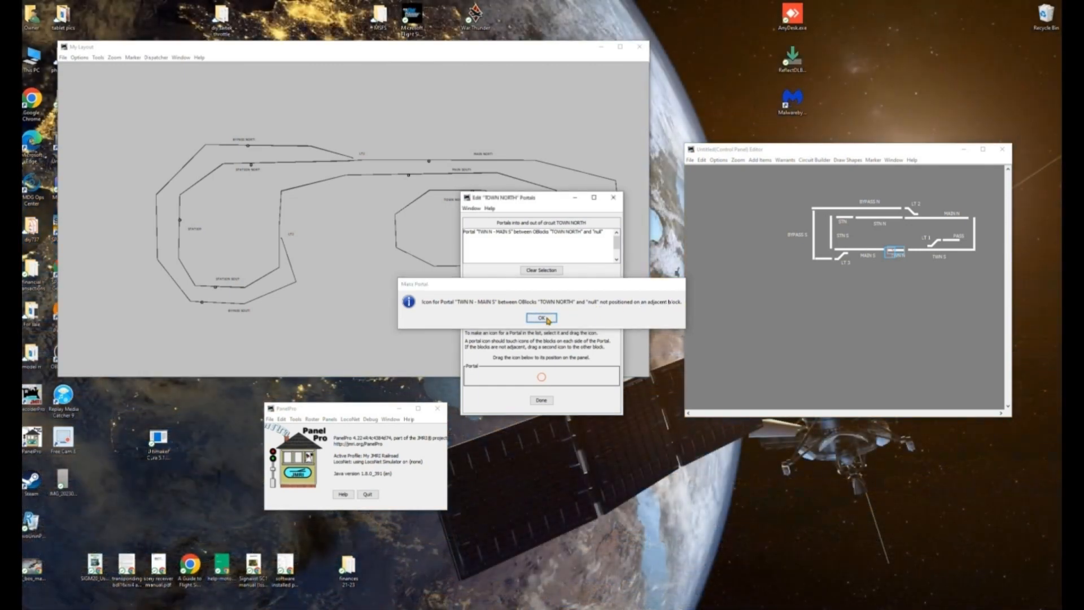
pyautogui.click(552, 318)
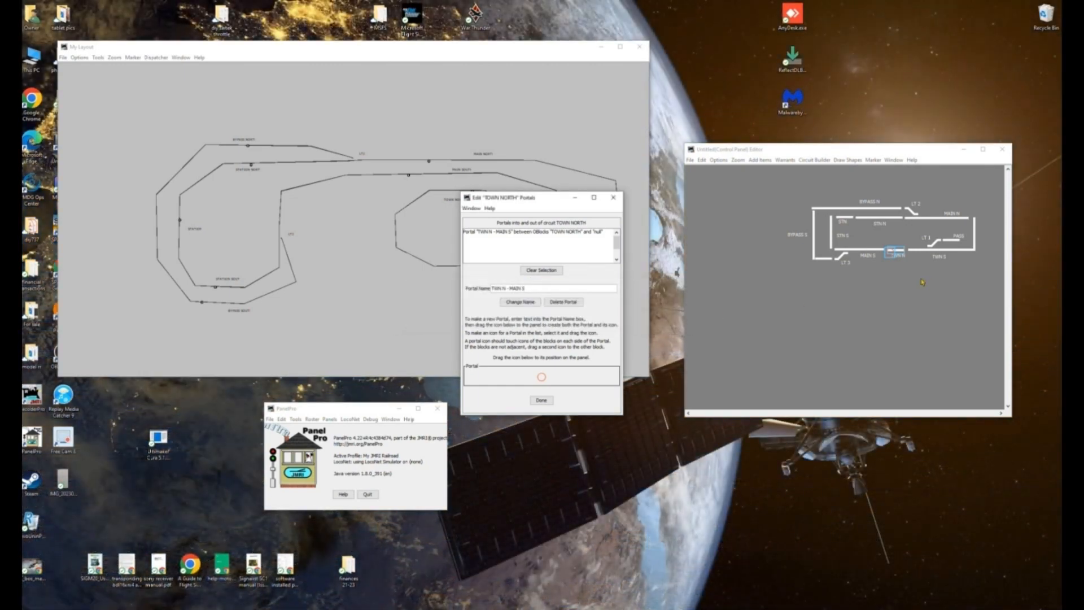
# Nudge the portal icon so it touches both the TWN N and MAIN S tracks, widen the portal editor, and finish editing
pyautogui.click(891, 253)
pyautogui.moveTo(886, 250); pyautogui.dragTo(888, 252)
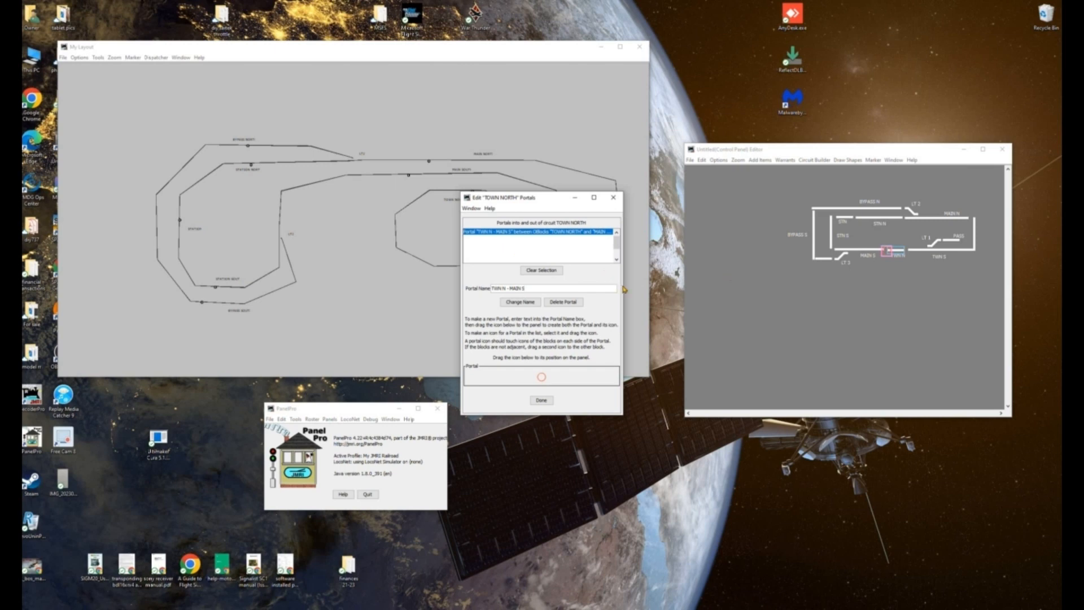
pyautogui.moveTo(624, 289); pyautogui.dragTo(659, 286)
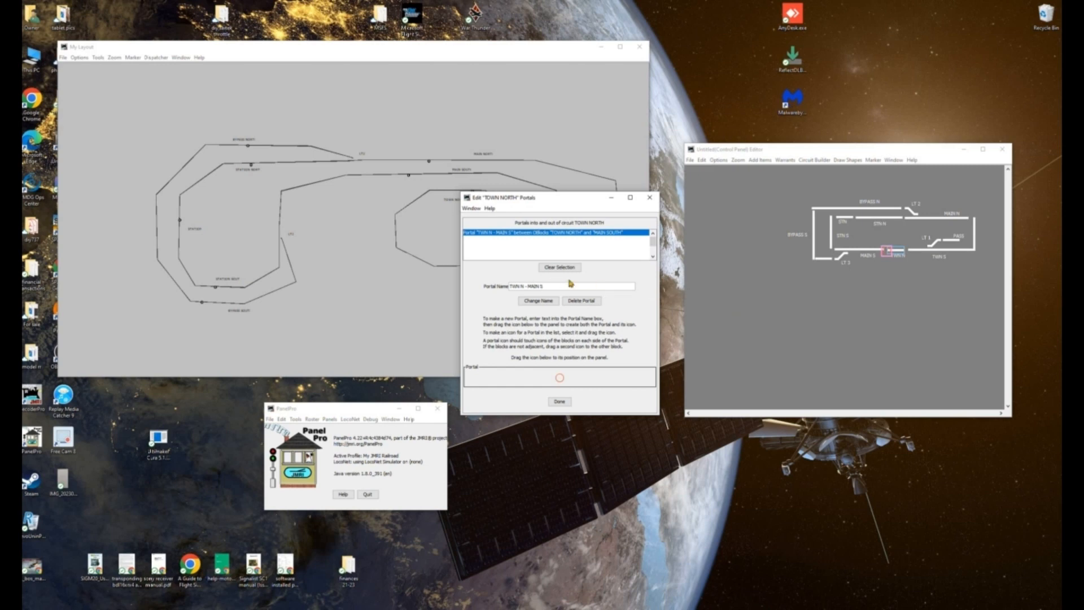
pyautogui.click(560, 402)
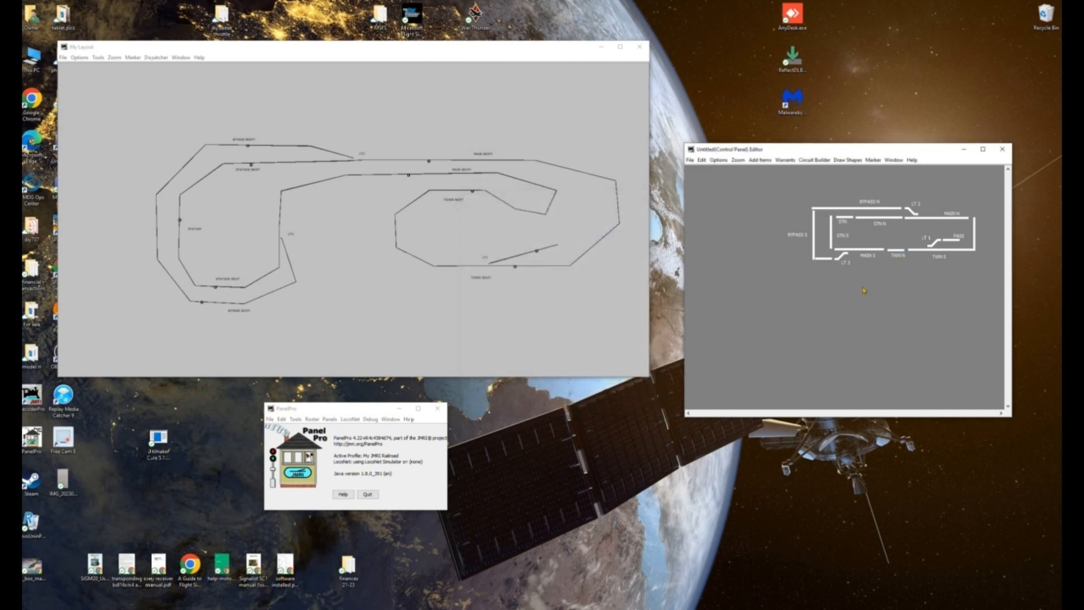
# Reopen the TOWN NORTH portals, highlight TWN N - MAIN S to check its icon's location on the panel, and close the editor
pyautogui.click(821, 163)
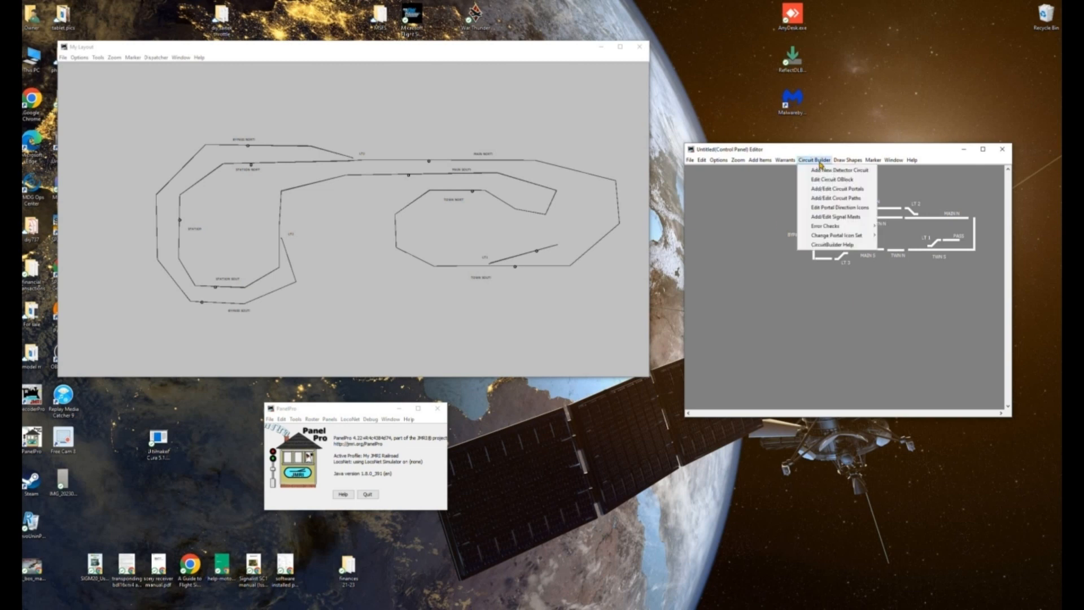
pyautogui.click(831, 190)
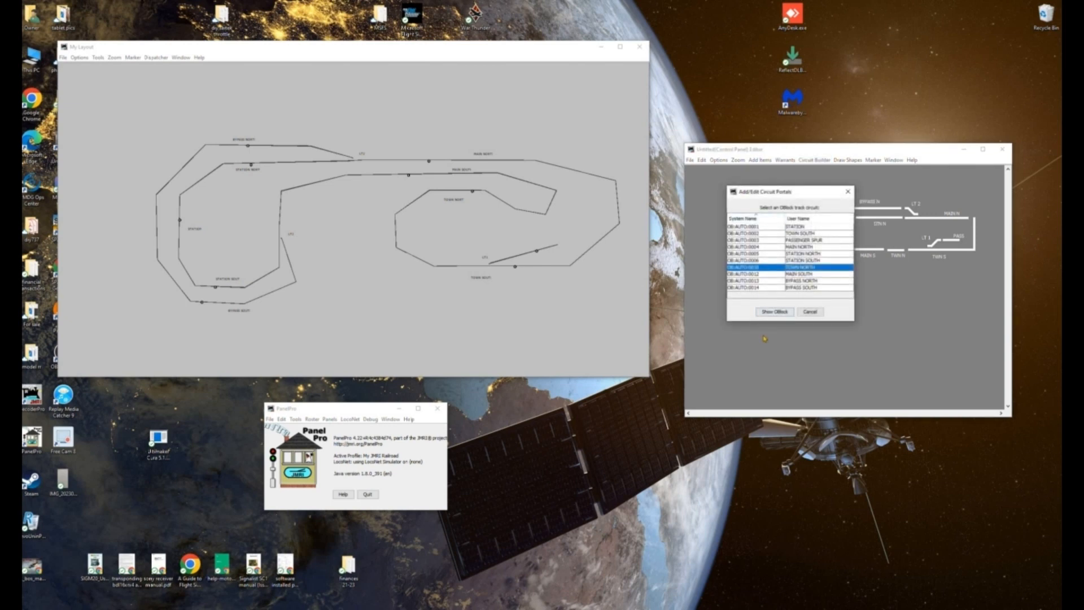
pyautogui.click(774, 312)
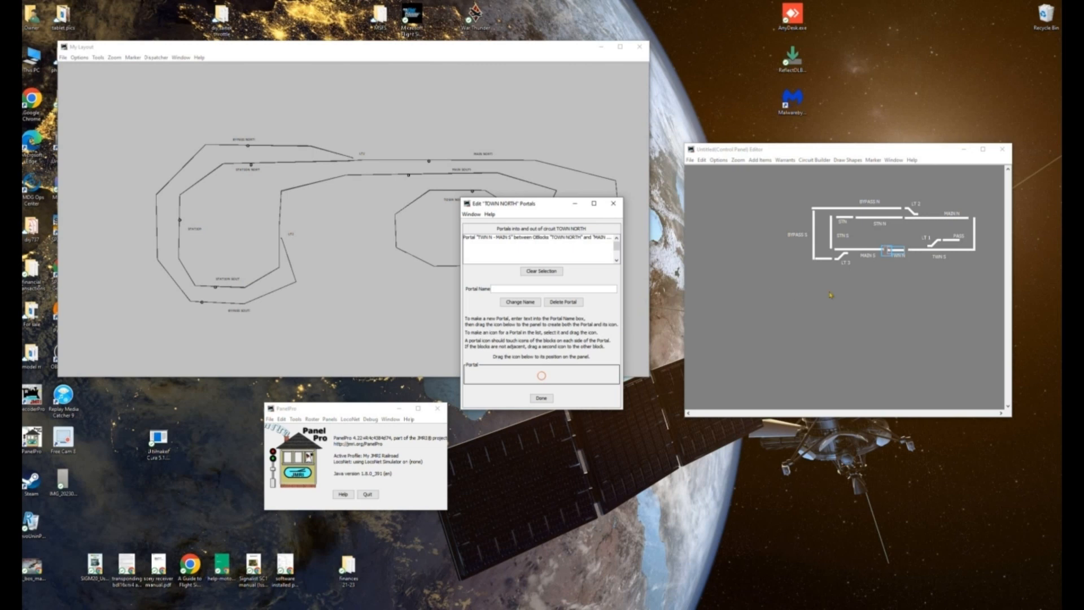
pyautogui.click(540, 237)
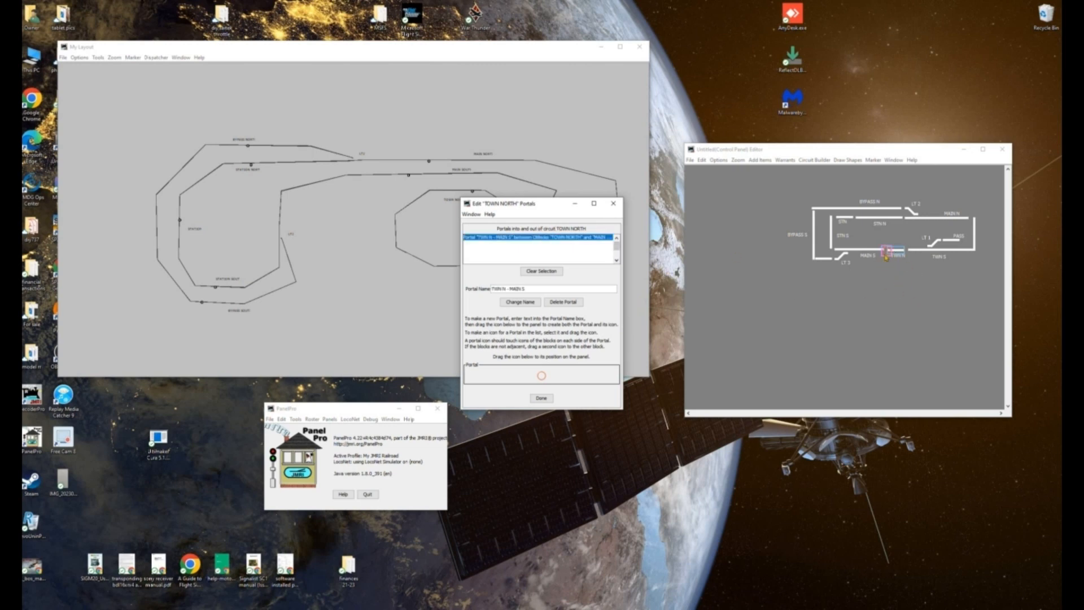
pyautogui.click(718, 288)
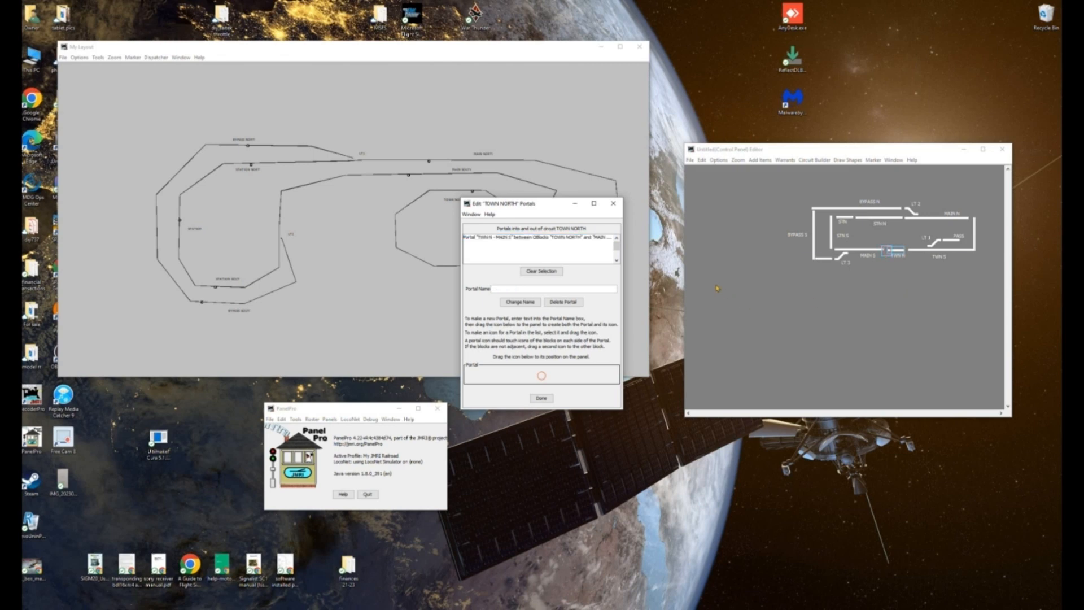
pyautogui.click(574, 242)
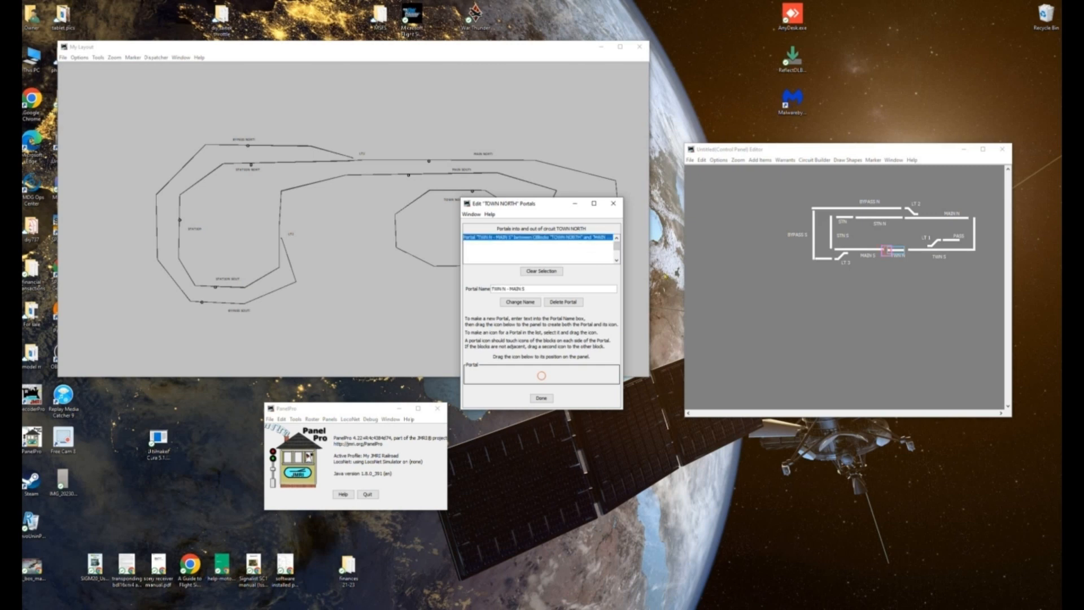
pyautogui.click(755, 295)
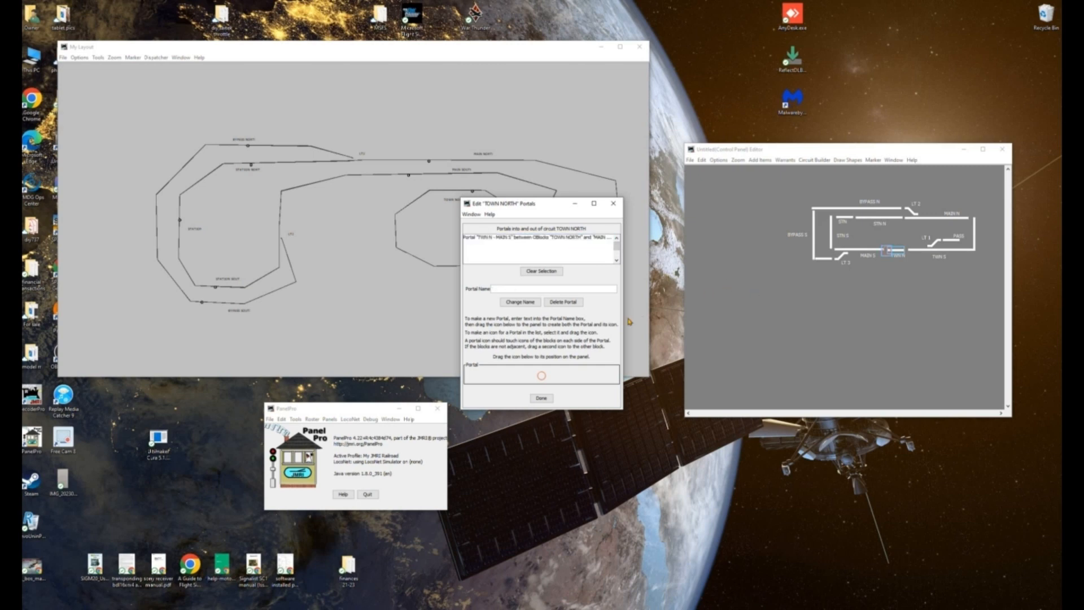
pyautogui.click(541, 399)
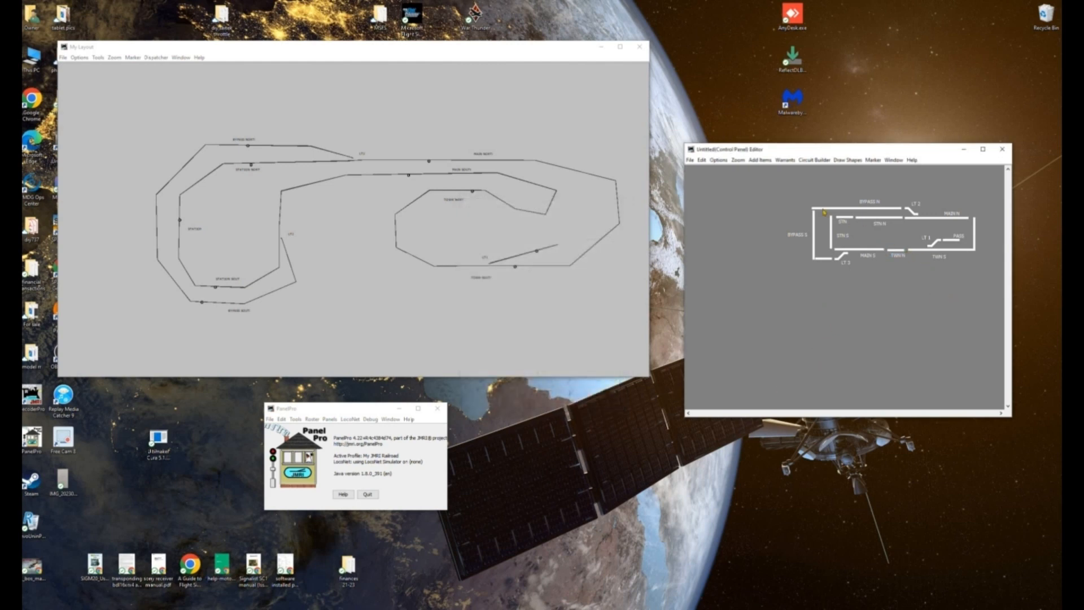
# Add a portal named TWN N - TWN S to the TOWN NORTH block and place its icon across the gap between the TWN N and TWN S tracks
pyautogui.click(816, 161)
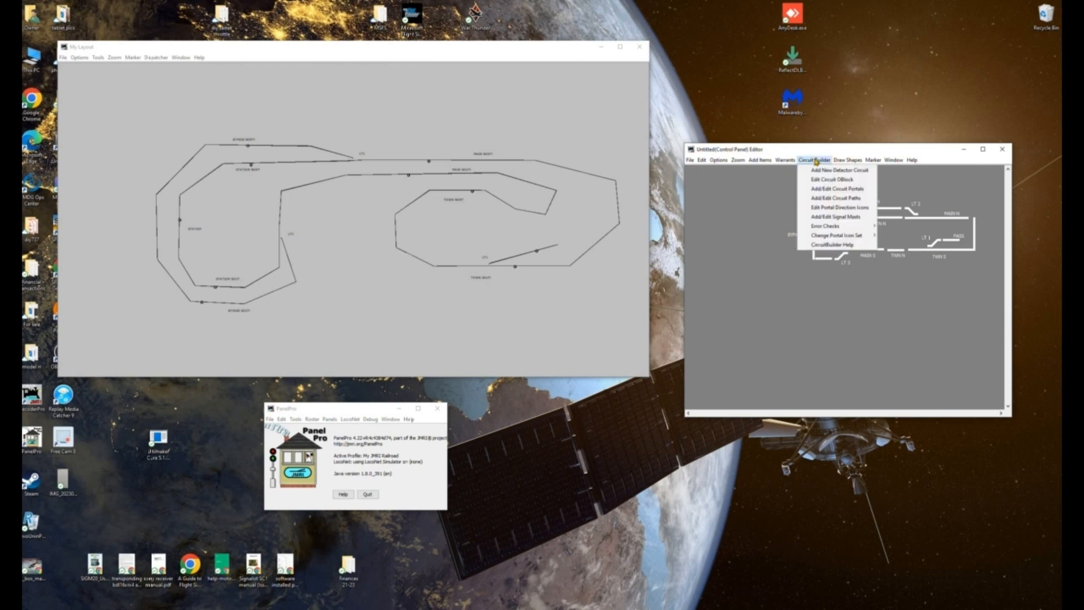
pyautogui.click(845, 195)
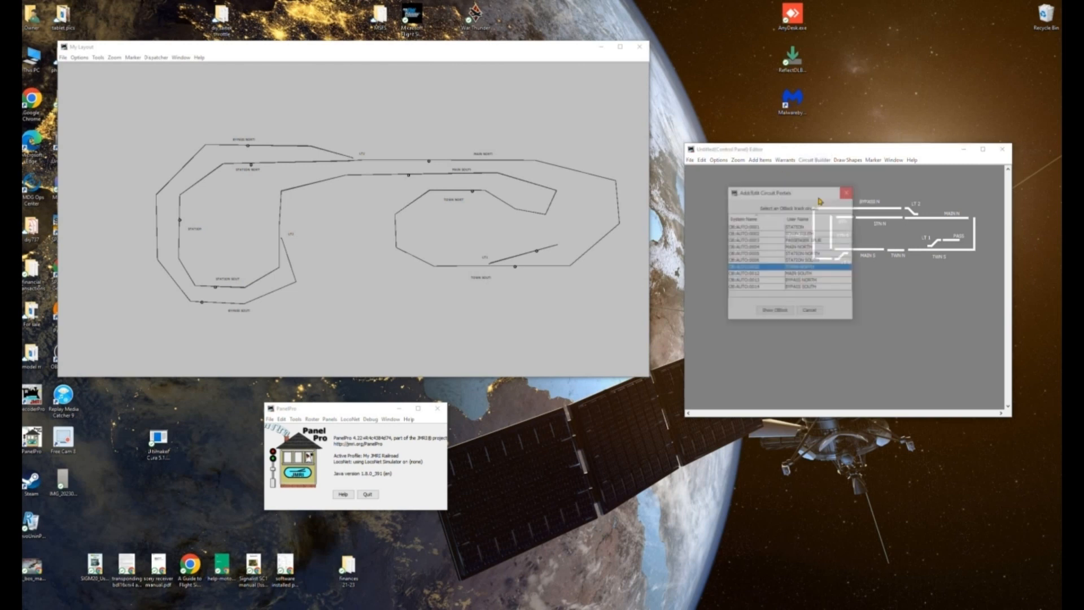
pyautogui.click(774, 312)
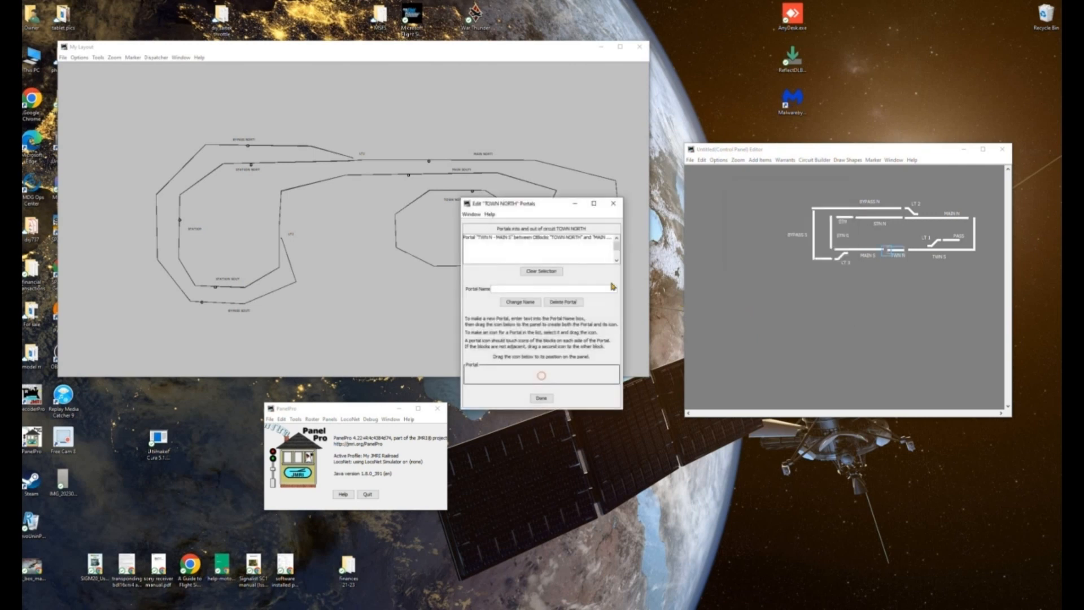
pyautogui.click(507, 289)
pyautogui.write('TWN N - TWN S')
pyautogui.moveTo(544, 379); pyautogui.dragTo(911, 252)
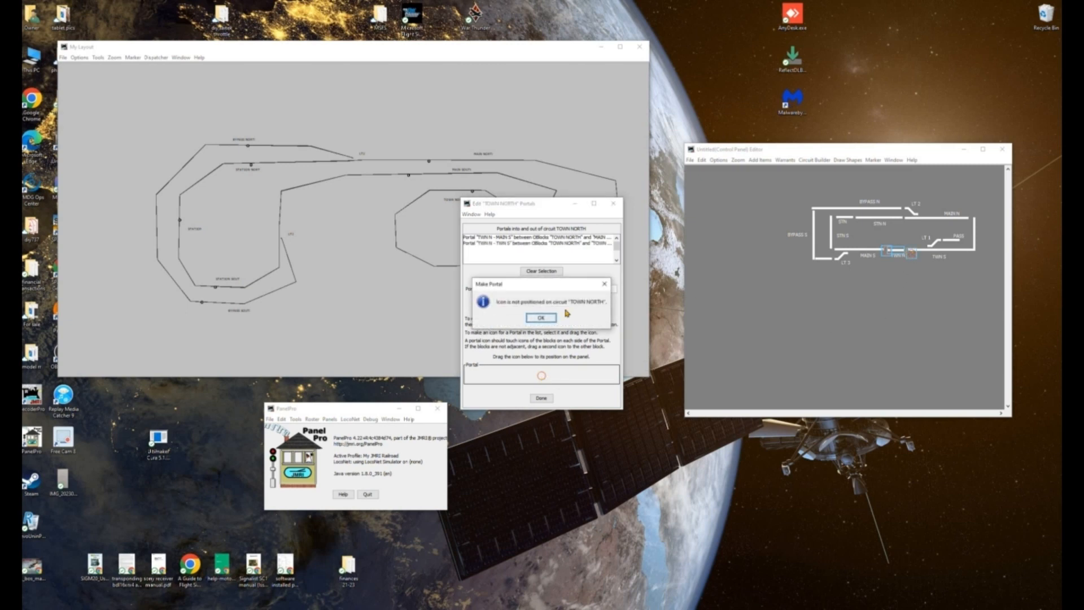
pyautogui.press('Return')
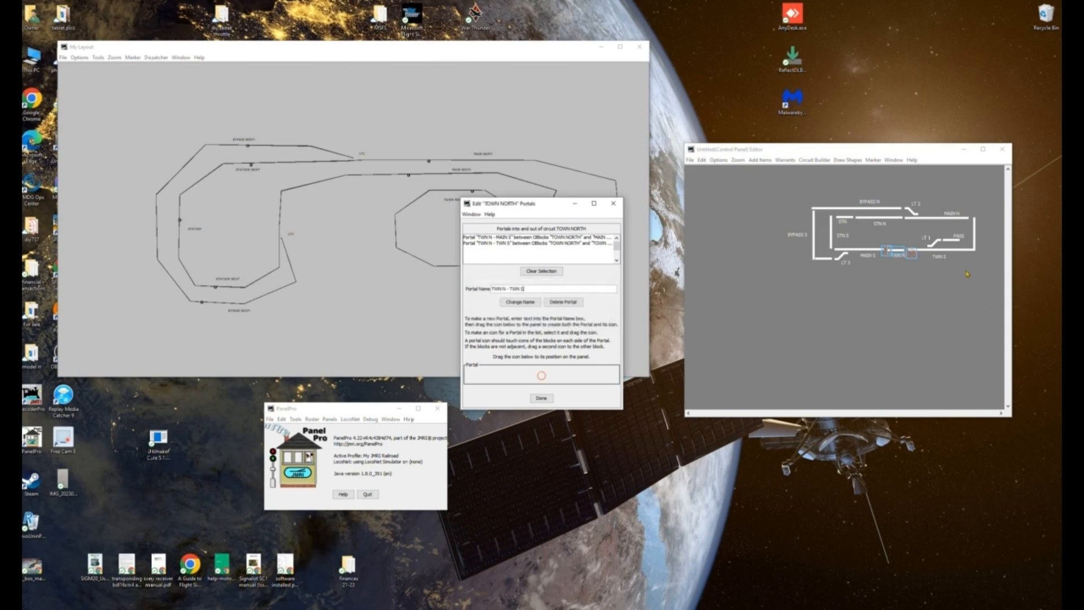
pyautogui.click(911, 253)
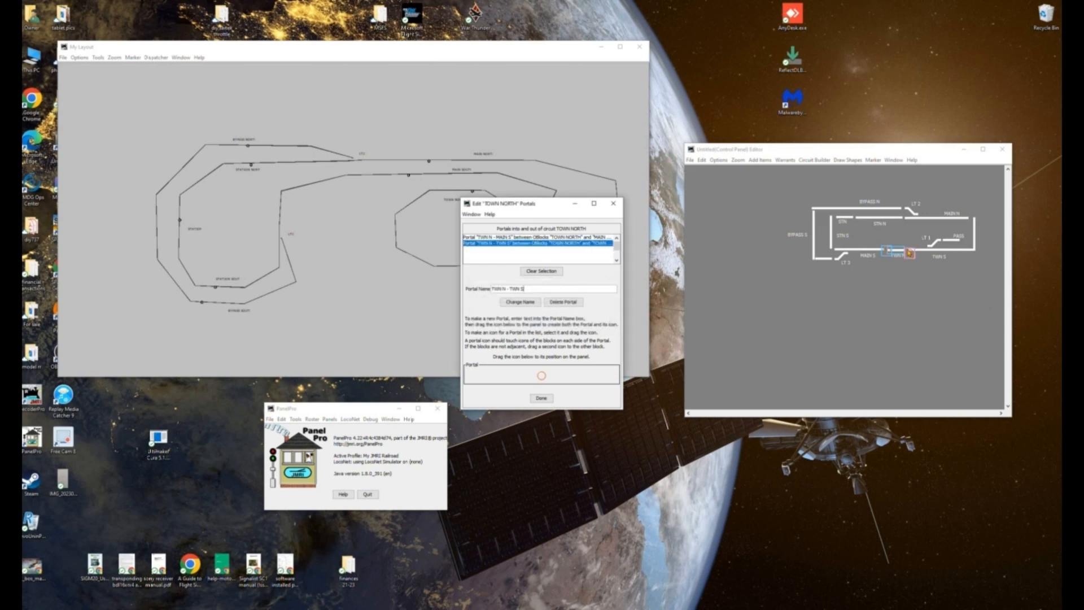
pyautogui.click(909, 310)
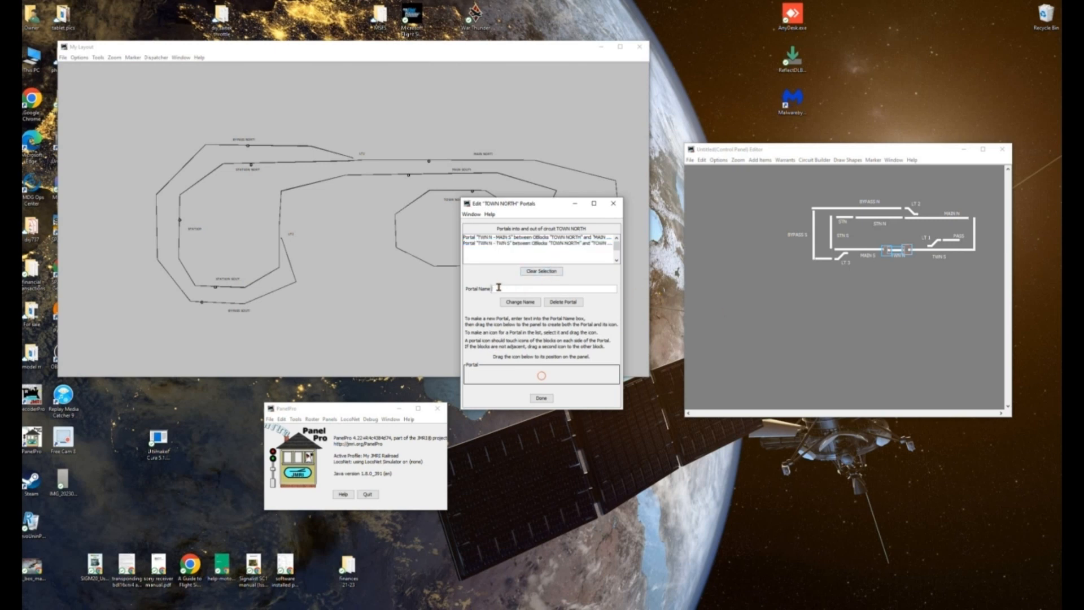
# Highlight each of the two TOWN NORTH portals in turn to check where their icons sit on the panel
pyautogui.click(554, 245)
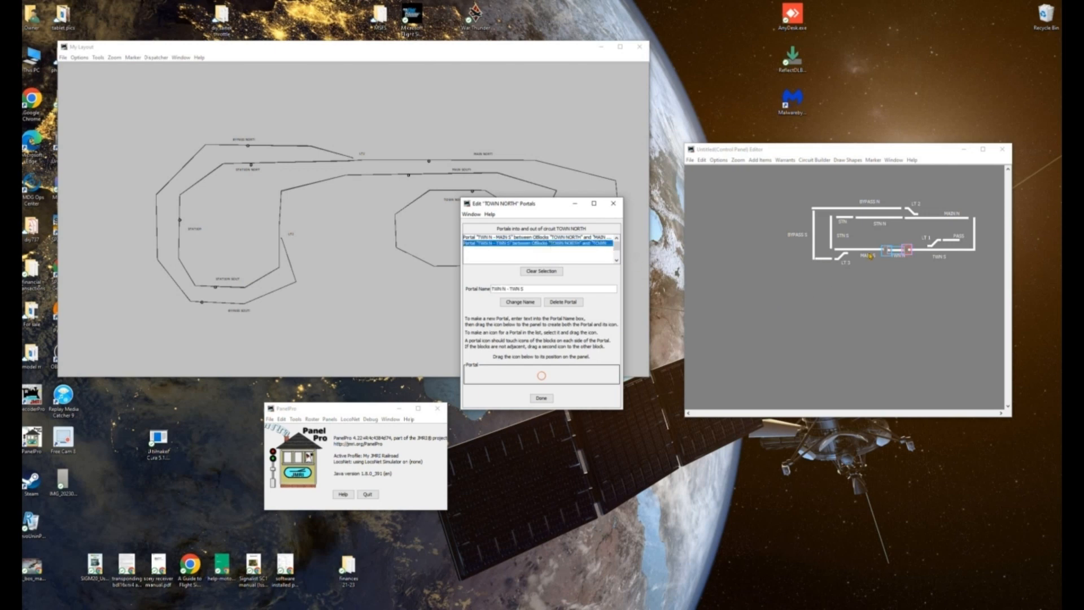
pyautogui.click(582, 238)
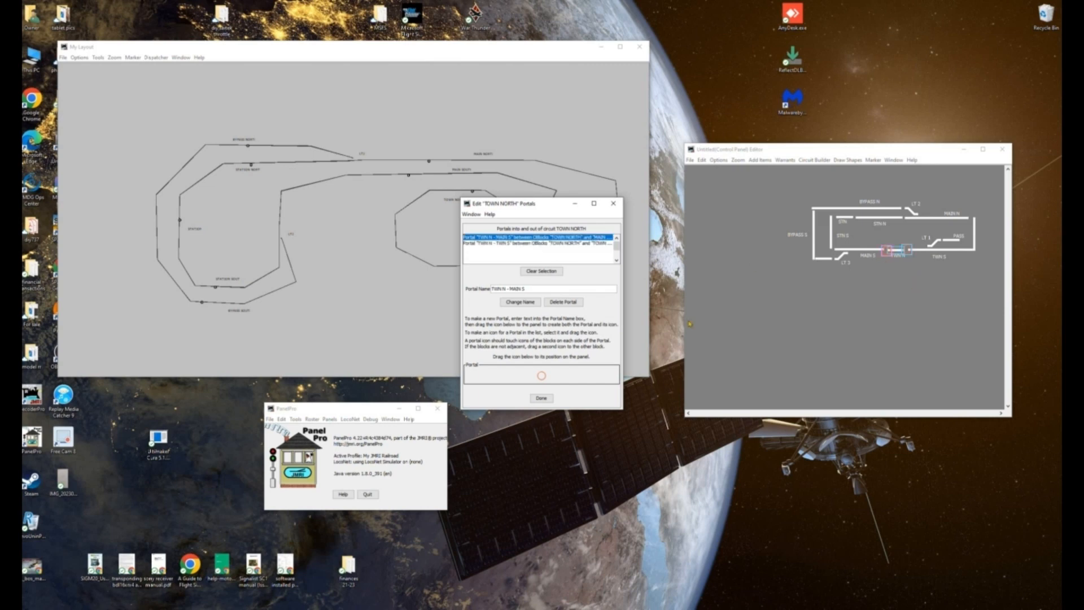
pyautogui.click(581, 243)
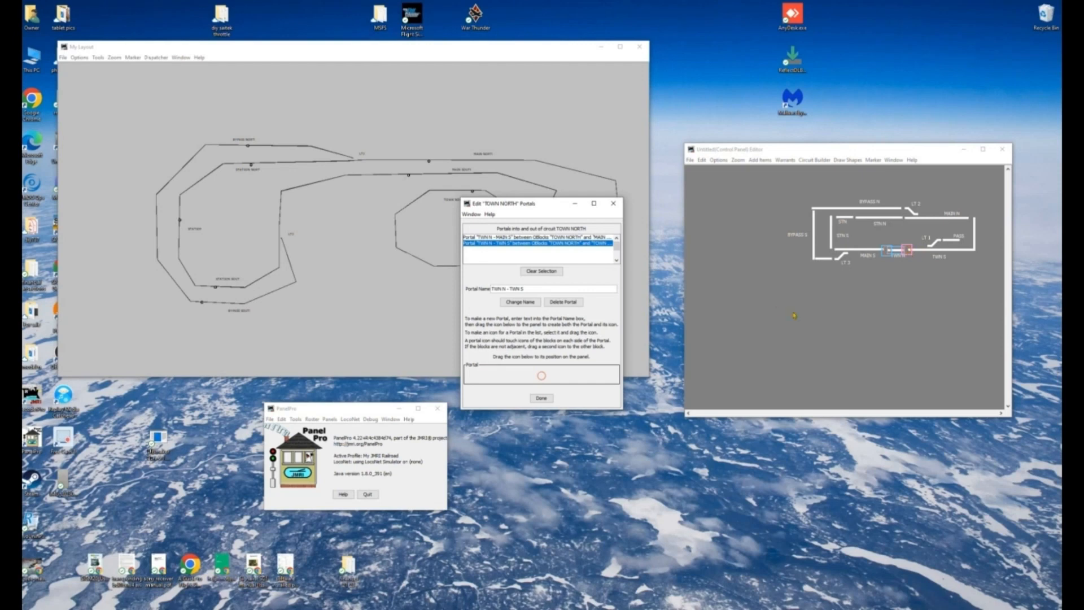
# Highlight the TWN N - MAIN S portal's icon on the panel and finish editing the TOWN NORTH portals
pyautogui.click(599, 237)
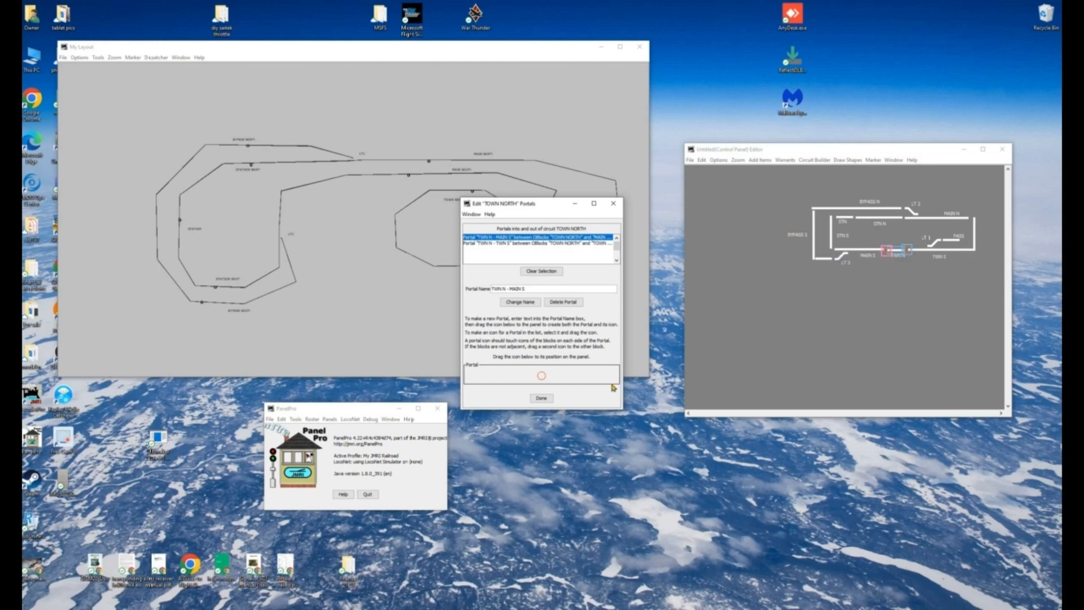
pyautogui.click(542, 399)
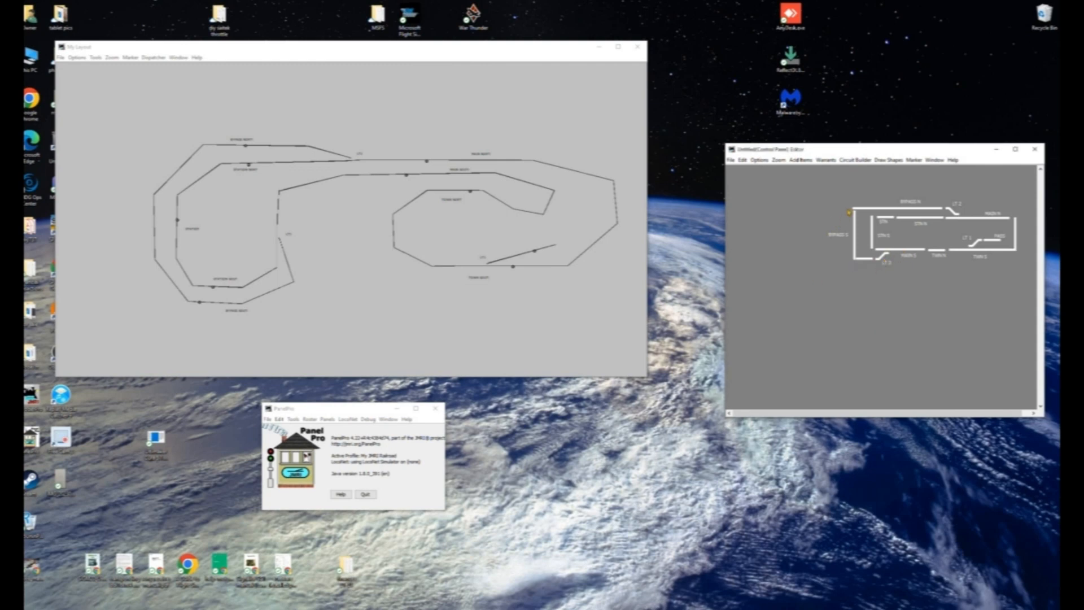
# Open the circuit portals of the STATION SOUTH block for editing
pyautogui.click(856, 159)
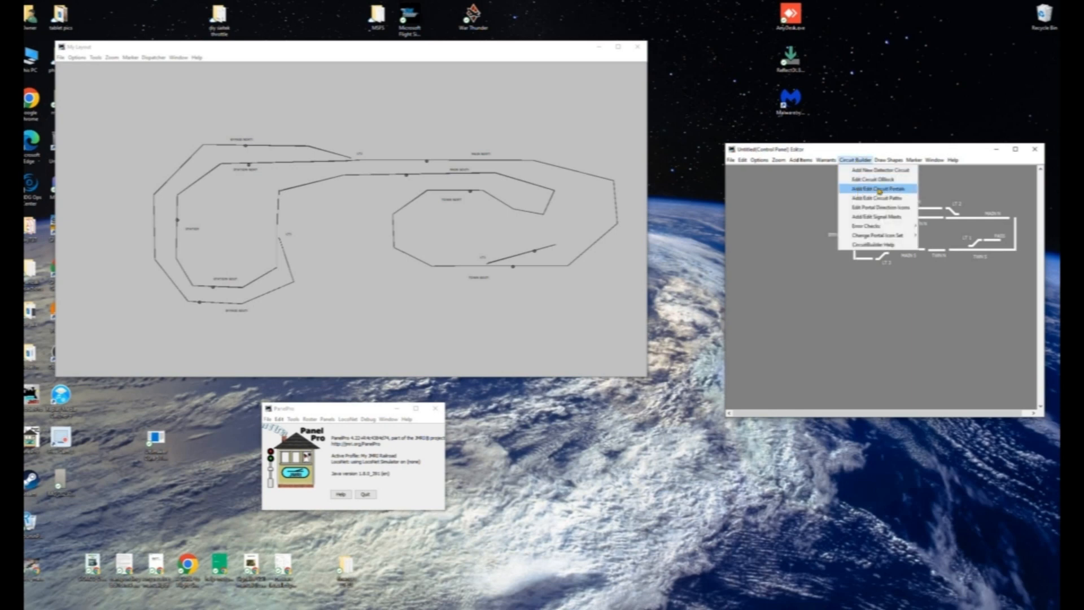
pyautogui.click(879, 191)
pyautogui.moveTo(848, 199); pyautogui.dragTo(846, 284)
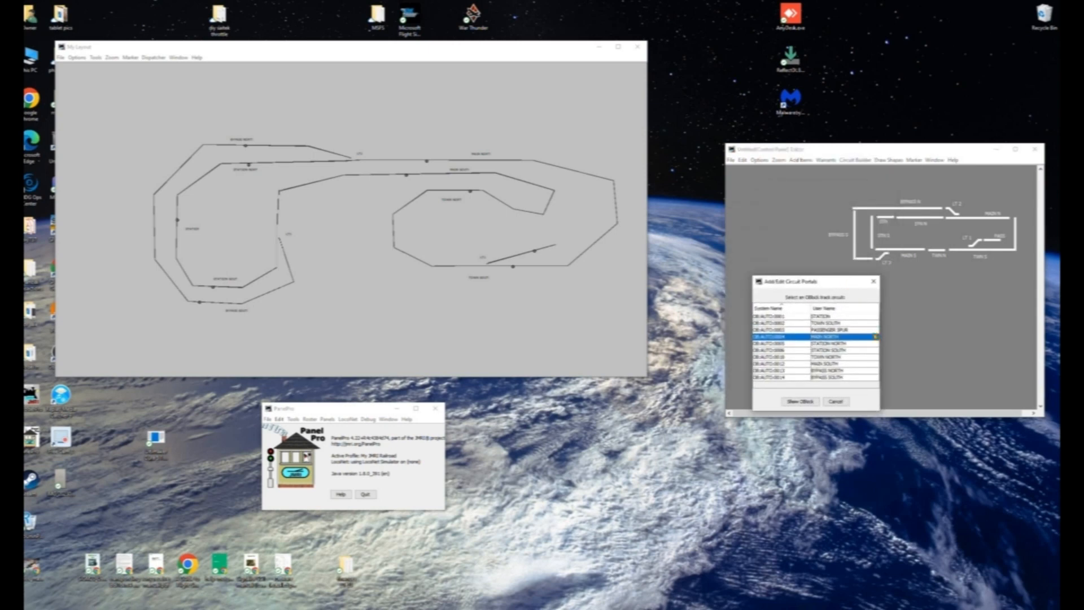
pyautogui.click(850, 350)
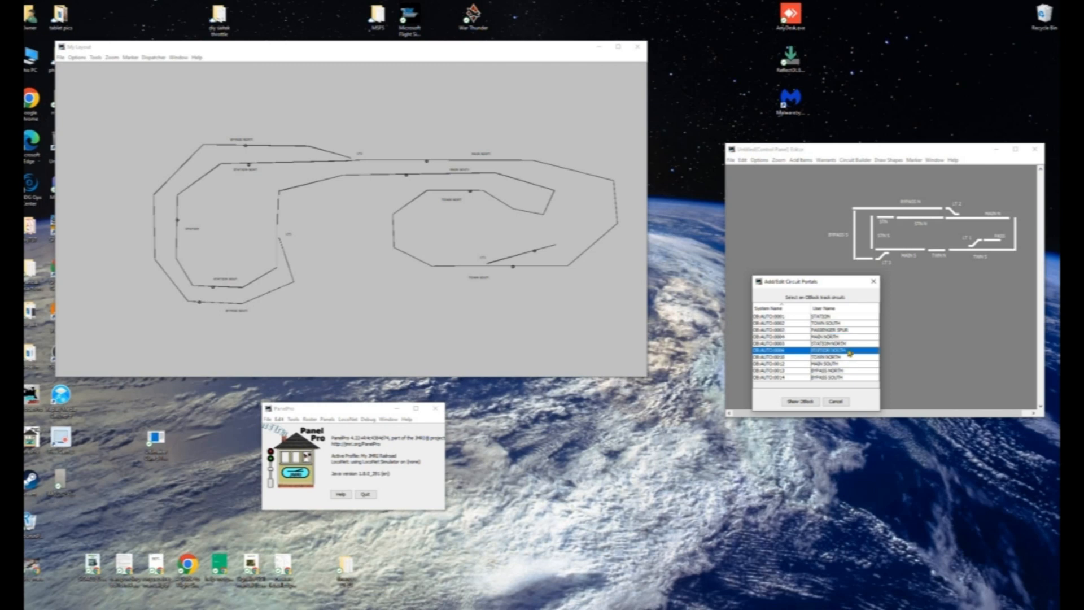
pyautogui.click(801, 402)
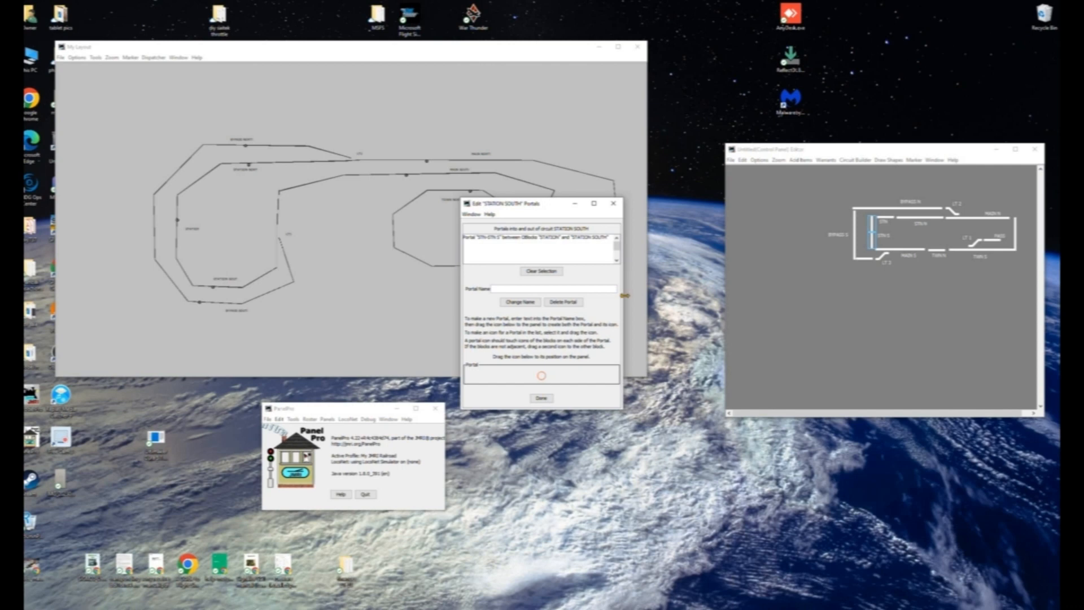
# Place an icon for the existing STN-STN S portal across the gap between the STN and STN S tracks
pyautogui.click(585, 238)
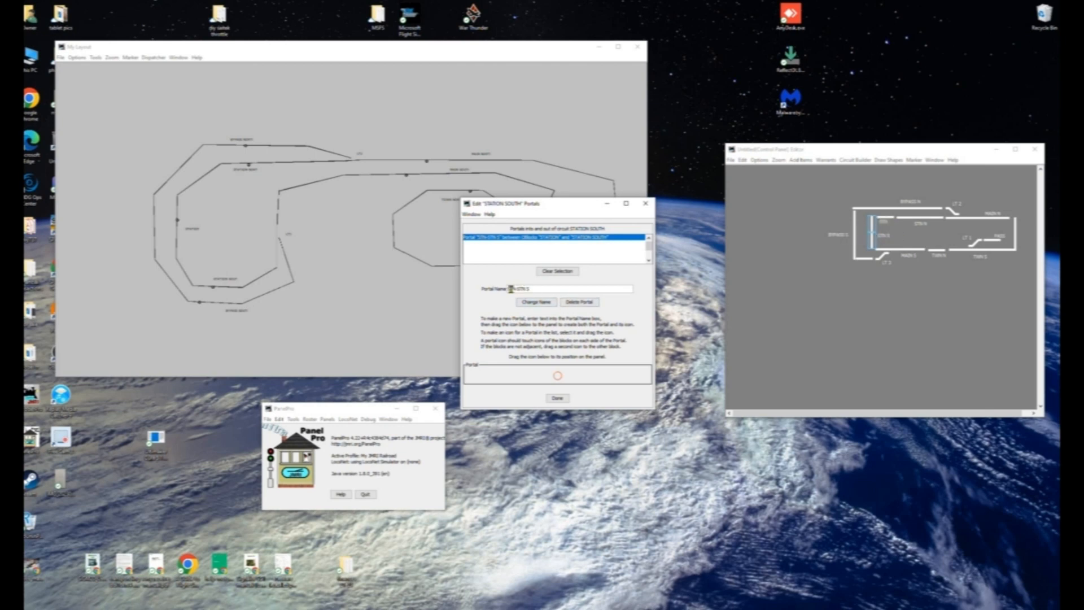
pyautogui.click(535, 301)
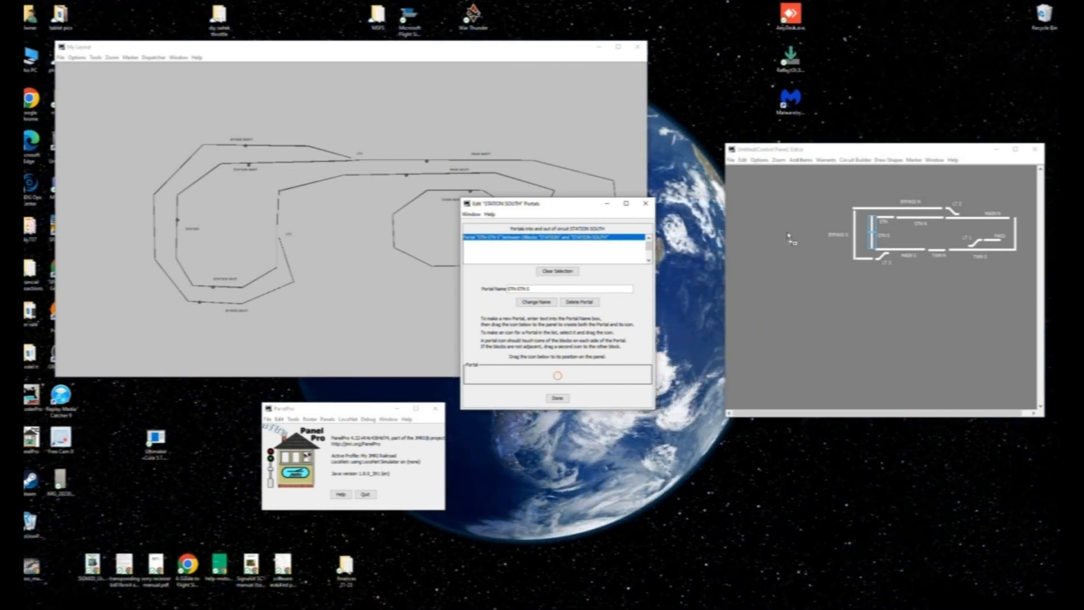
pyautogui.moveTo(875, 219); pyautogui.dragTo(874, 218)
pyautogui.click(600, 240)
pyautogui.click(916, 240)
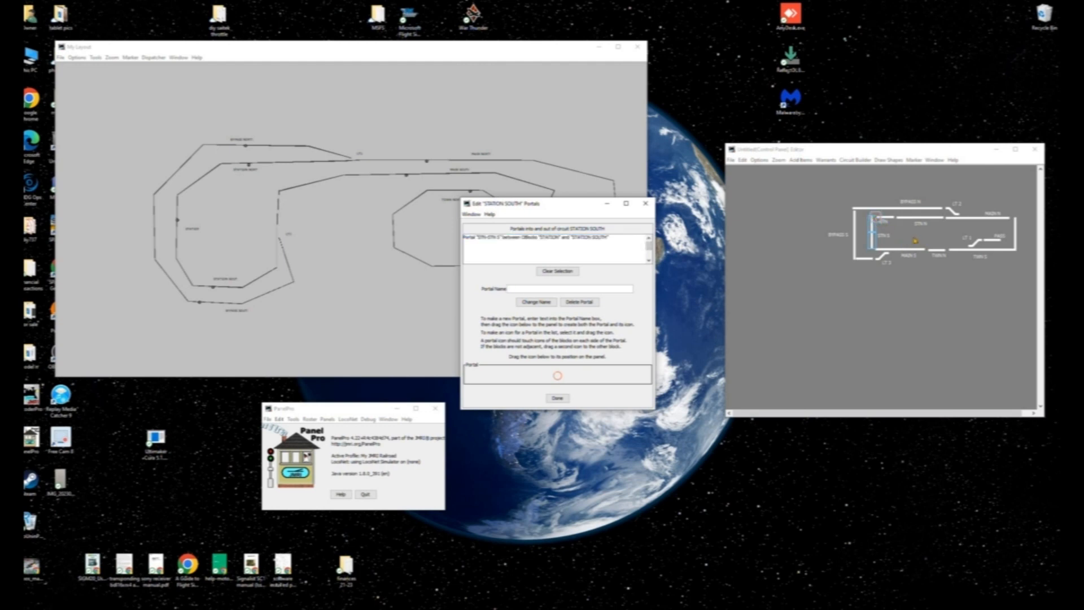
# Add a portal named STN S - MAIN S at the lower end of the STN S track and connect it to MAIN SOUTH
pyautogui.click(584, 238)
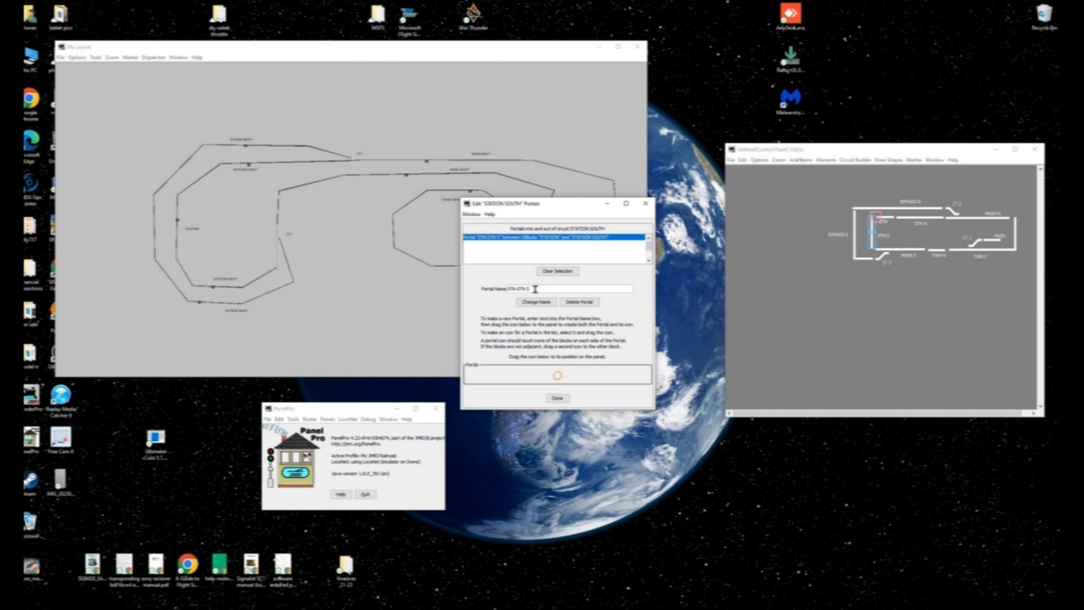
pyautogui.moveTo(528, 289); pyautogui.dragTo(491, 293)
pyautogui.write('STN')
pyautogui.write('S - MAIN S')
pyautogui.moveTo(560, 377); pyautogui.dragTo(874, 249)
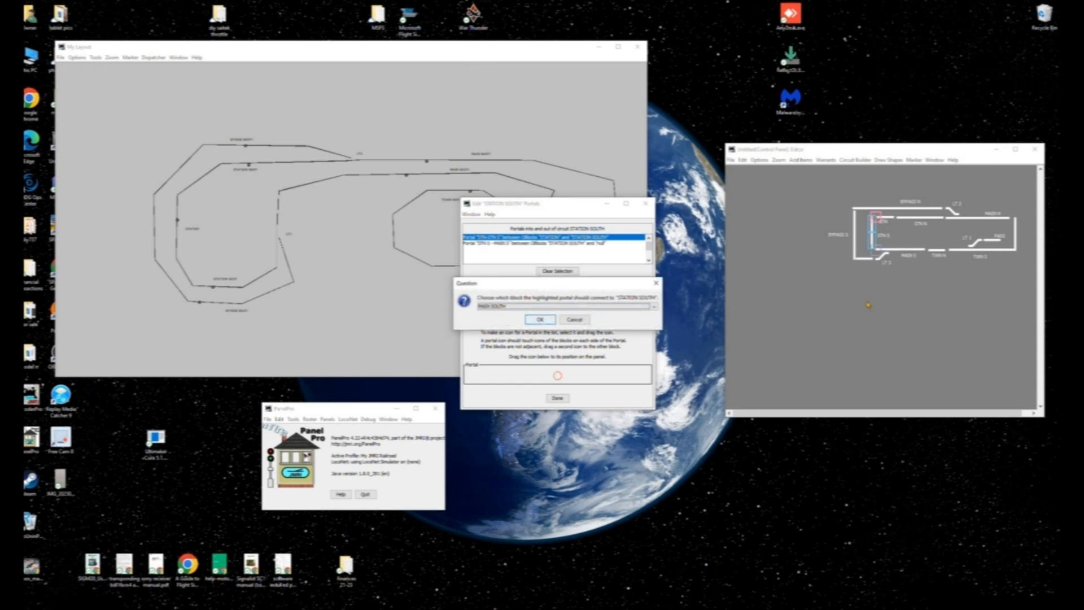
pyautogui.click(541, 320)
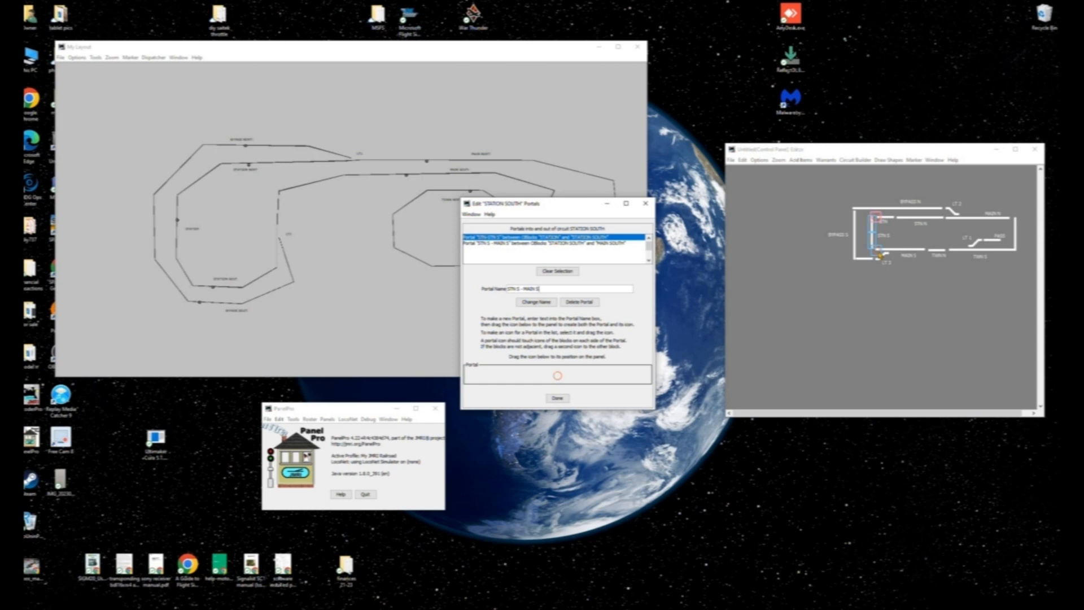
# Try to rename the STN-STN S portal to STN S - MAIN S and dismiss the notices
pyautogui.press('Return')
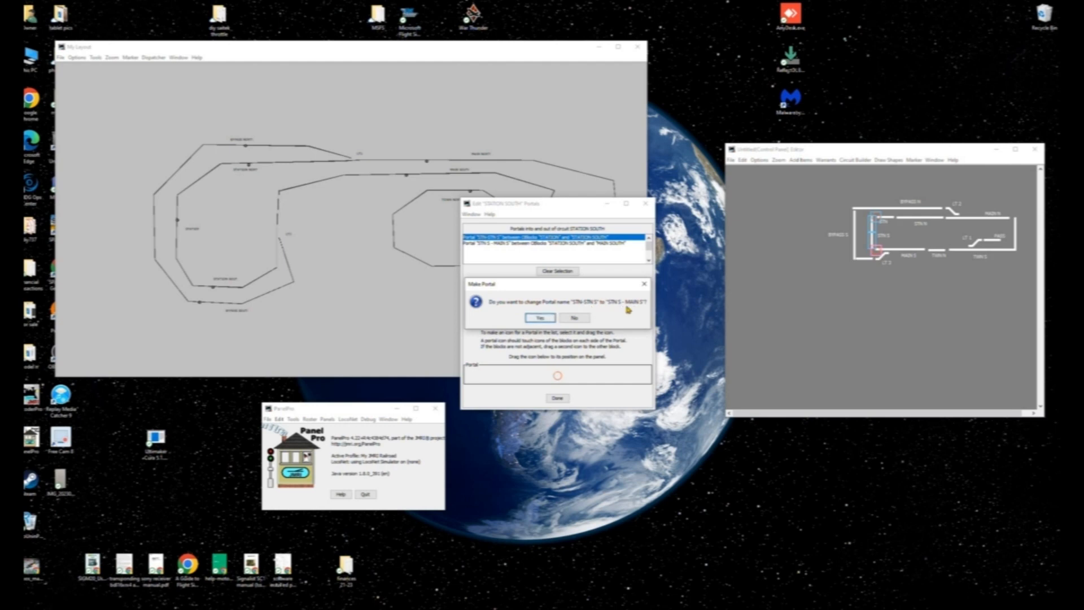
pyautogui.click(540, 318)
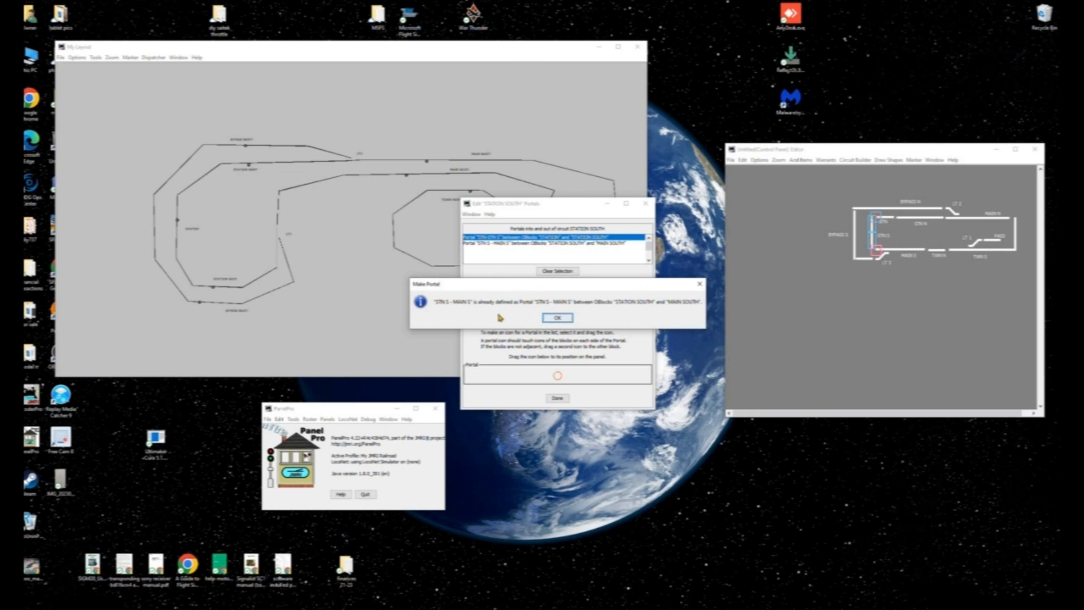
pyautogui.click(557, 319)
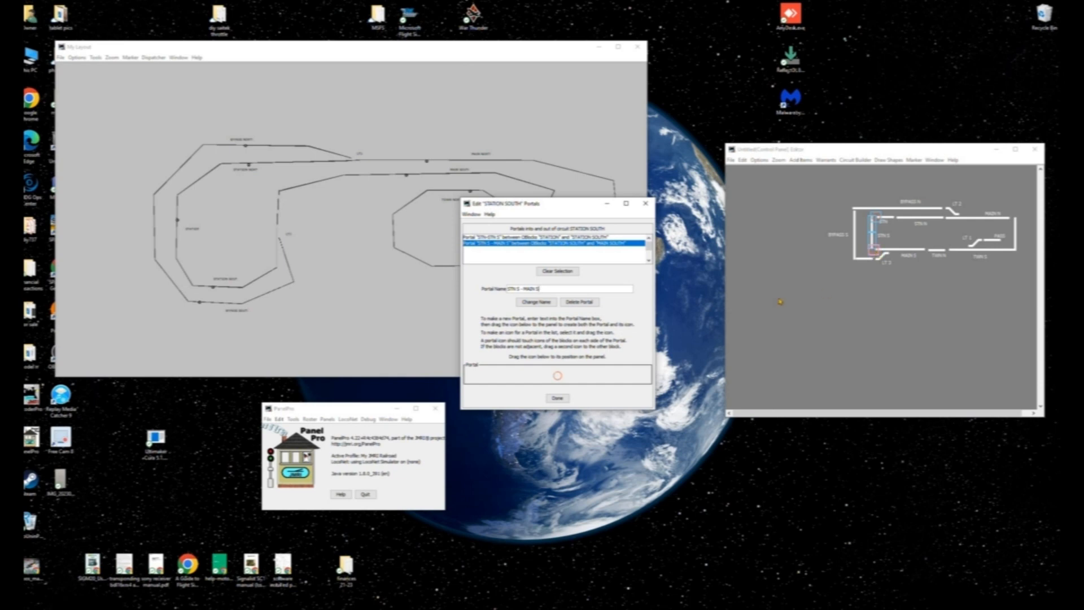
pyautogui.click(780, 301)
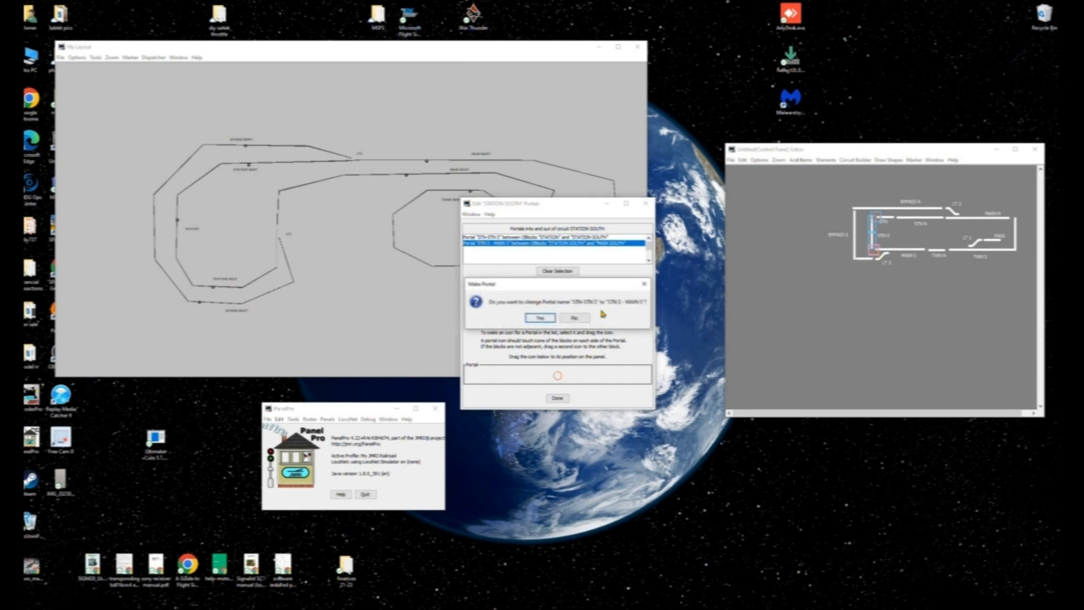
pyautogui.click(541, 318)
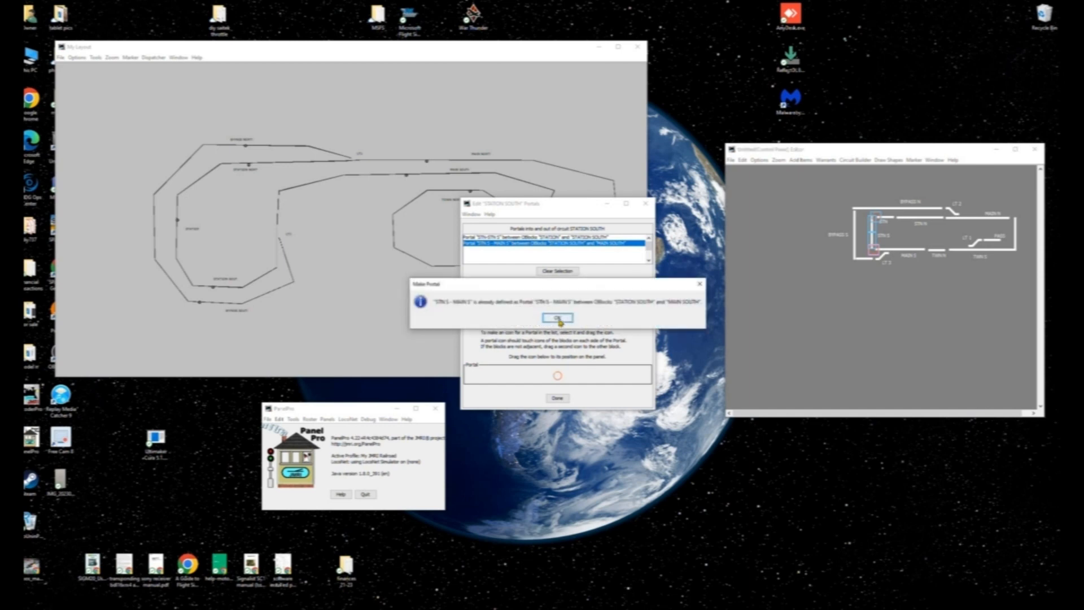
pyautogui.click(558, 318)
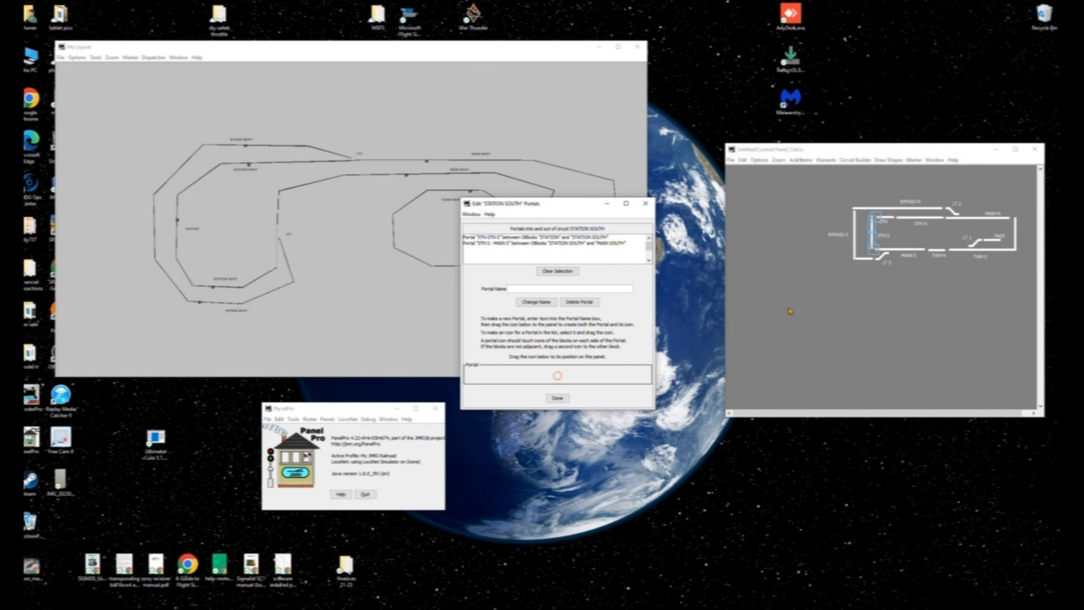
# Highlight both STATION SOUTH portals in turn to check their icons' positions, and finish editing
pyautogui.click(605, 238)
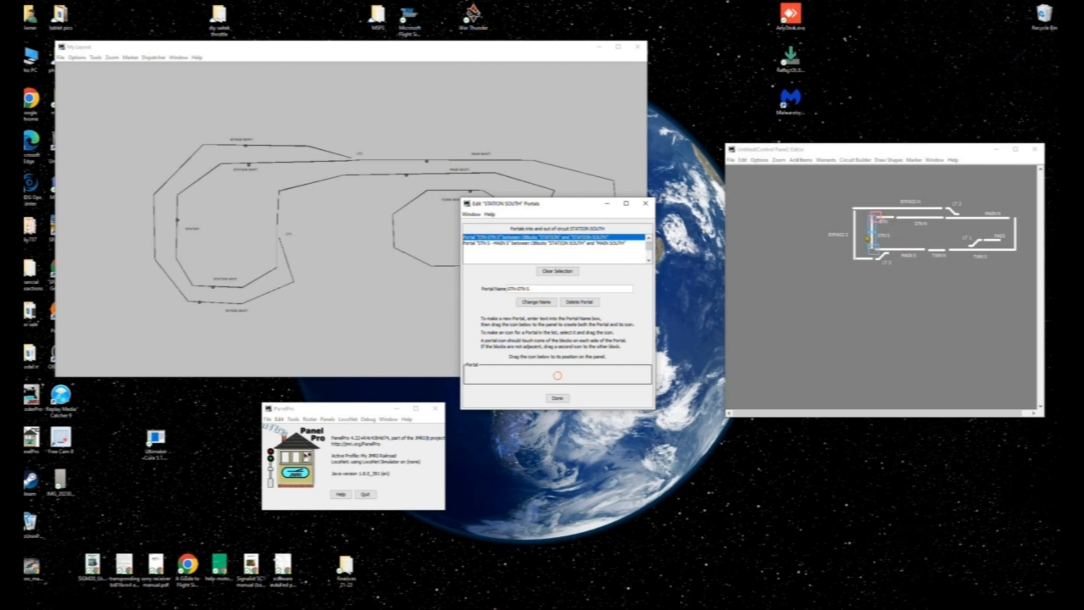
pyautogui.click(585, 244)
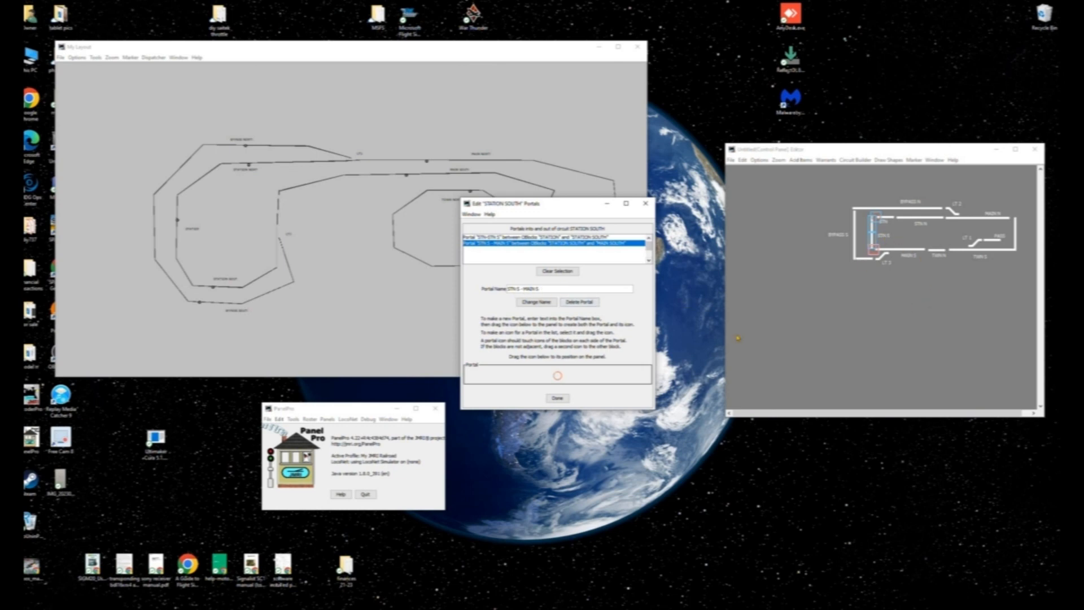
pyautogui.click(557, 399)
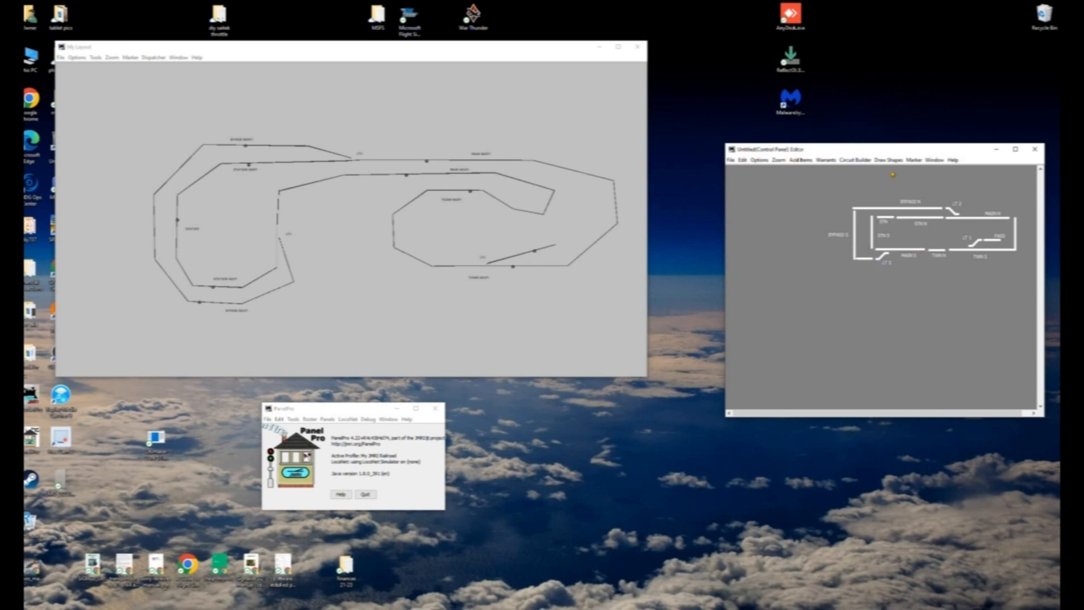
# Open the circuit portals of the BYPASS SOUTH block for editing
pyautogui.click(868, 162)
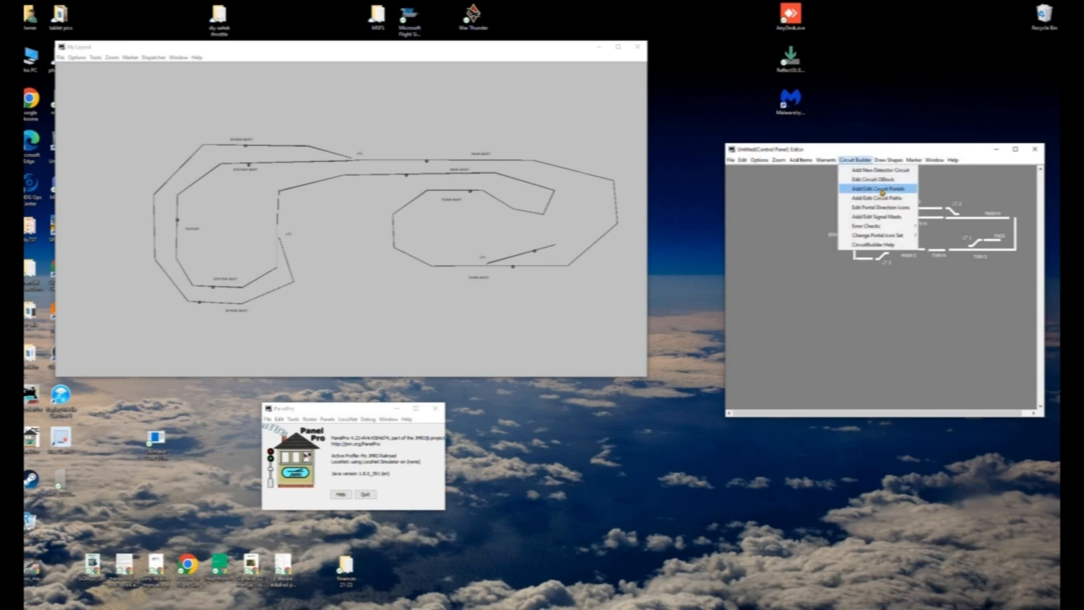
pyautogui.click(883, 193)
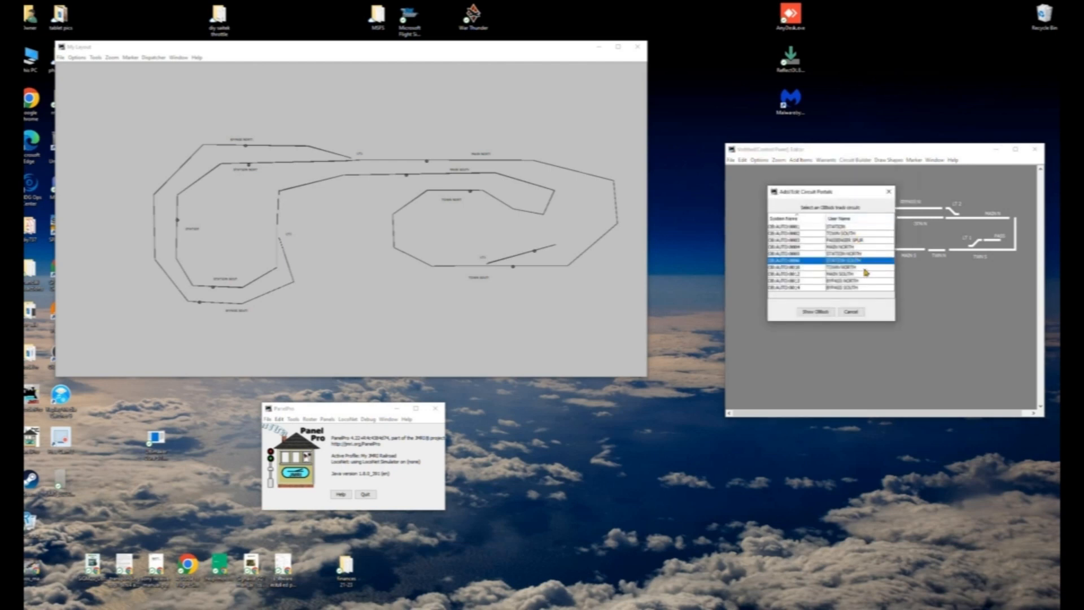
pyautogui.click(856, 288)
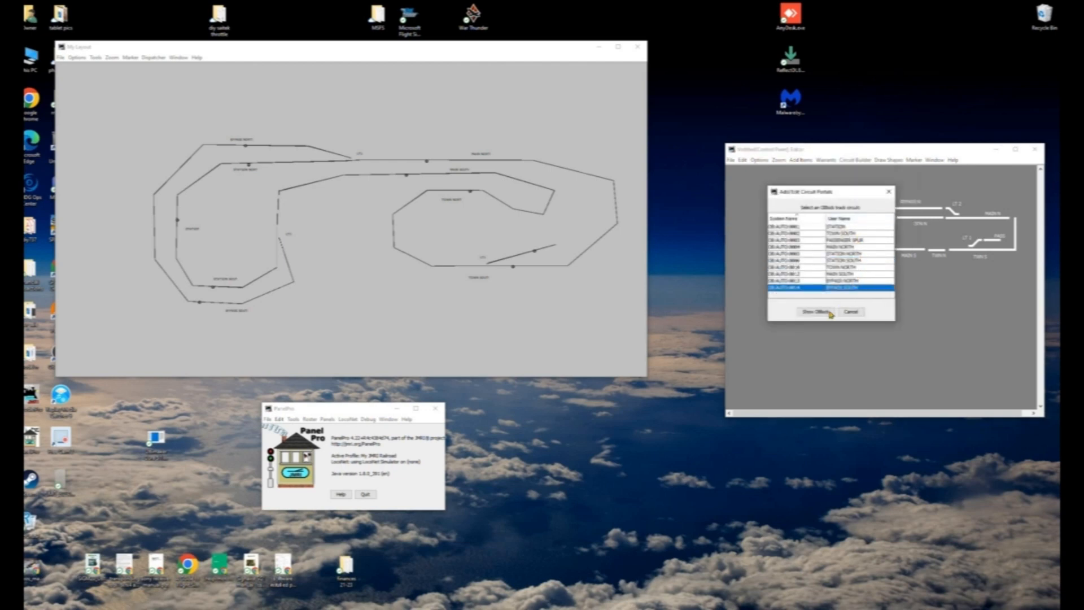
pyautogui.click(815, 312)
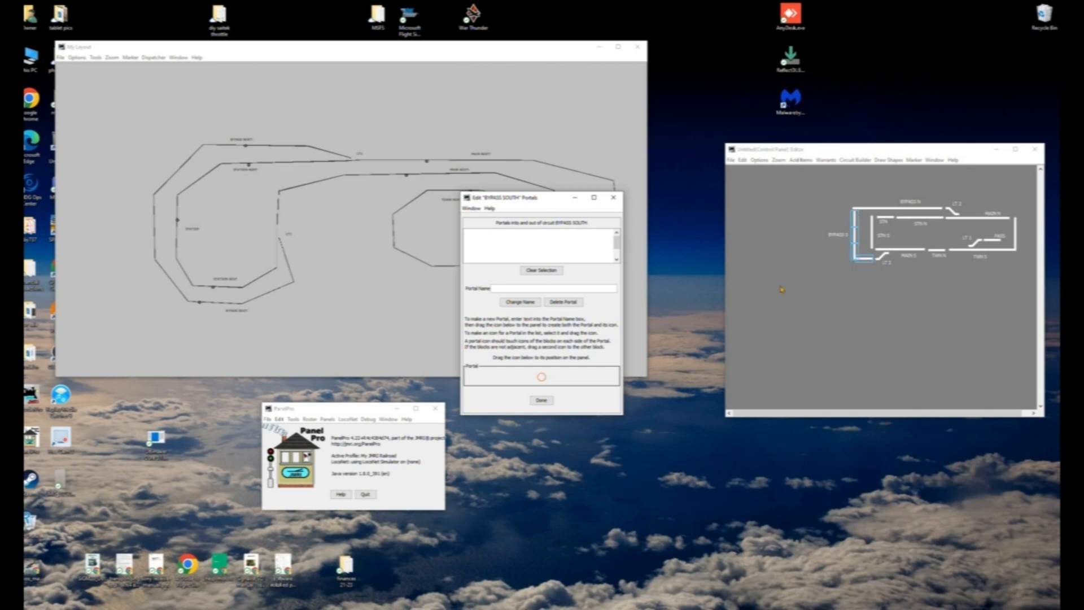
# Add a portal named BYPASS S - MAIN S and place its icon near the turnout joining BYPASS S to MAIN S
pyautogui.click(528, 287)
pyautogui.write('BYPASS S')
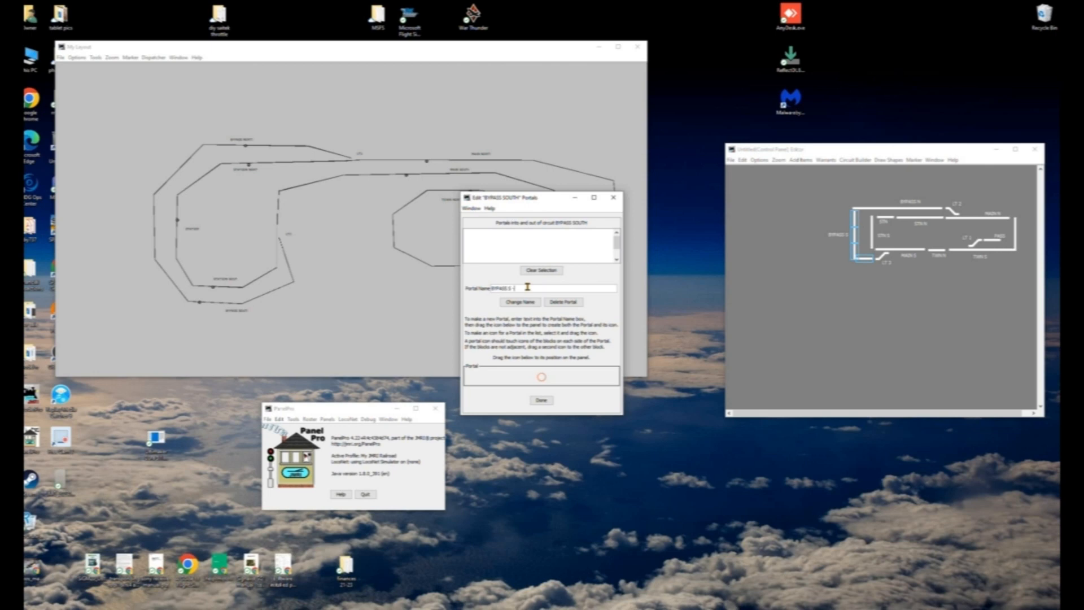
pyautogui.write(' - MAIN S')
pyautogui.moveTo(542, 380); pyautogui.dragTo(879, 263)
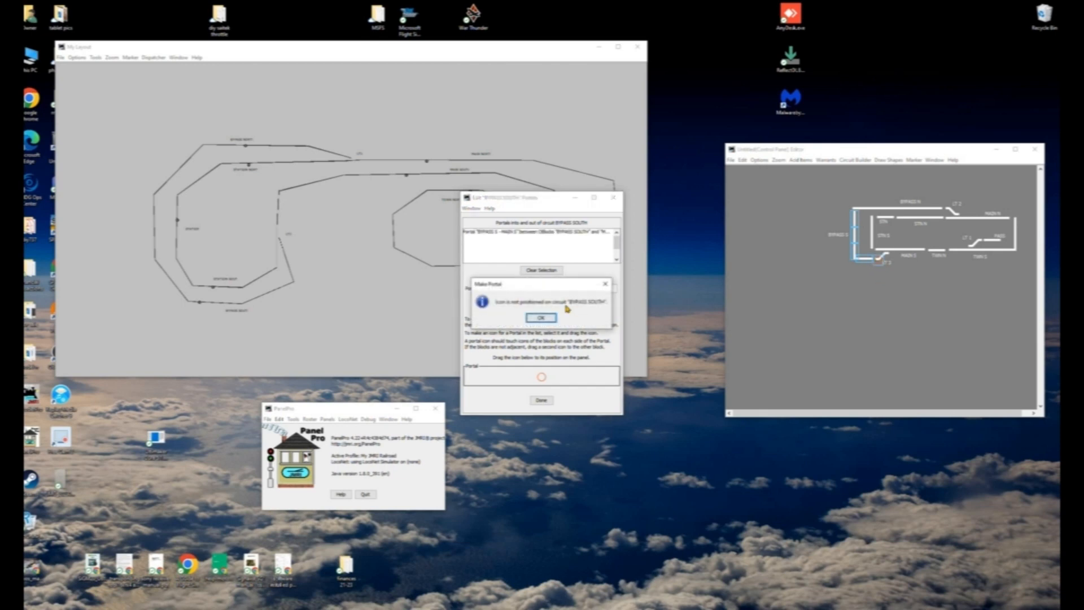
# Nudge the BYPASS S - MAIN S icon so it touches the BYPASS S track, and widen the portal editor
pyautogui.click(541, 317)
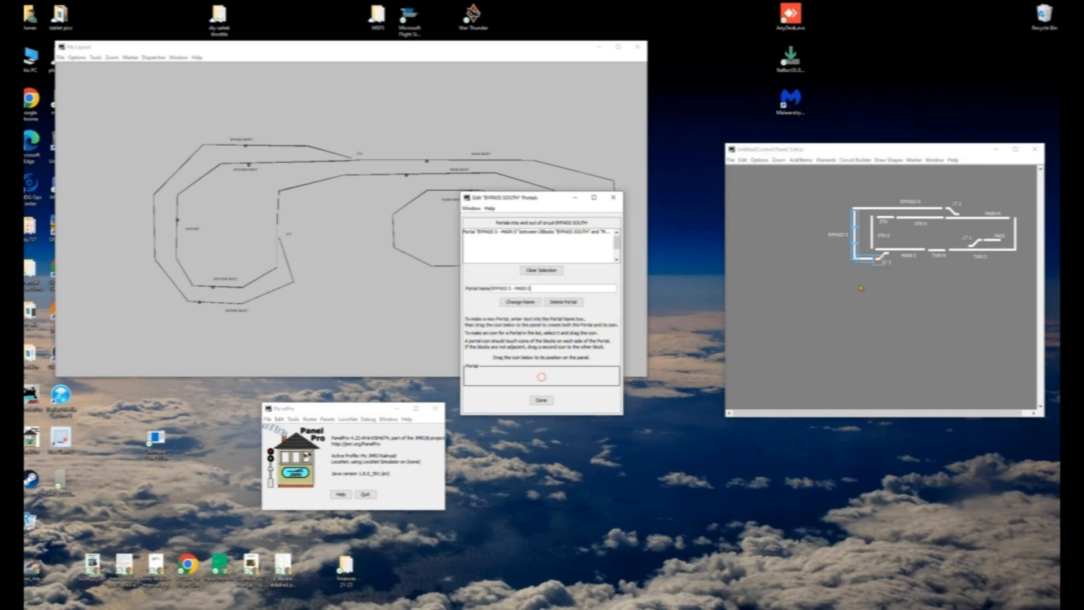
pyautogui.click(873, 258)
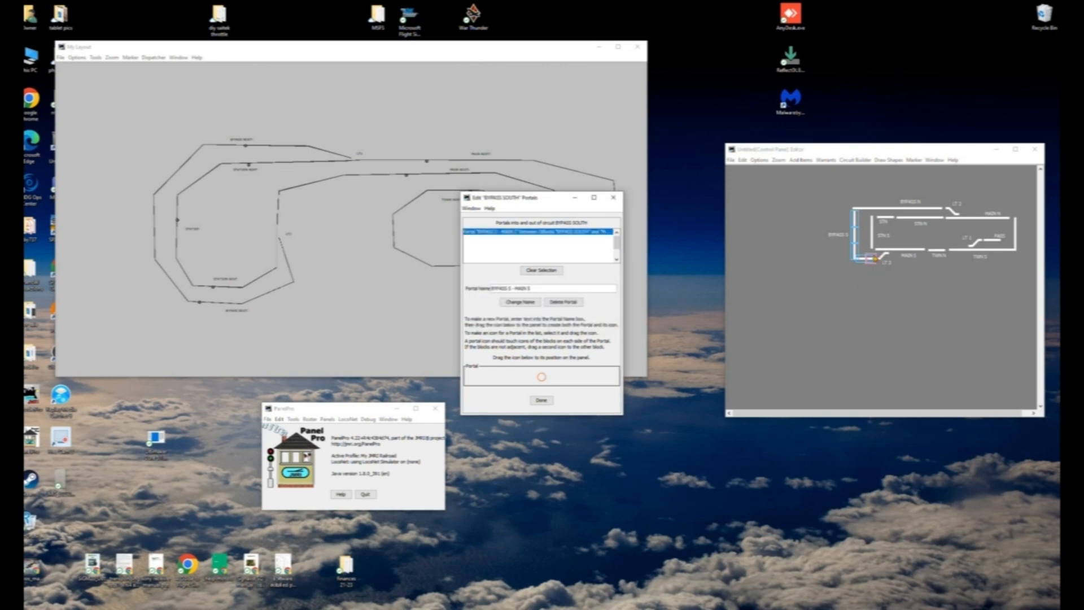
pyautogui.click(793, 286)
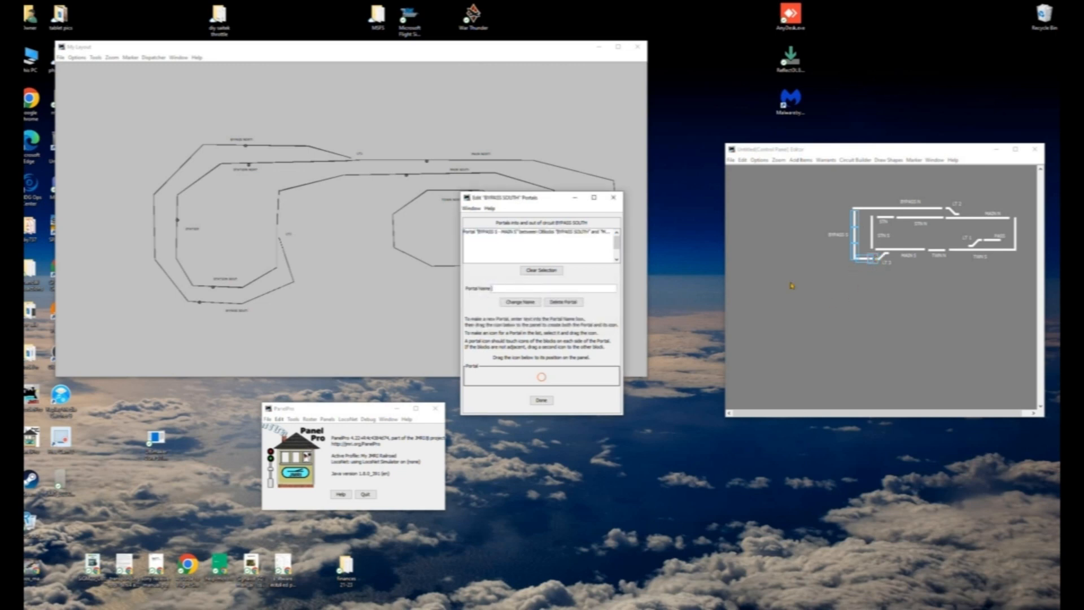
pyautogui.moveTo(624, 279); pyautogui.dragTo(695, 279)
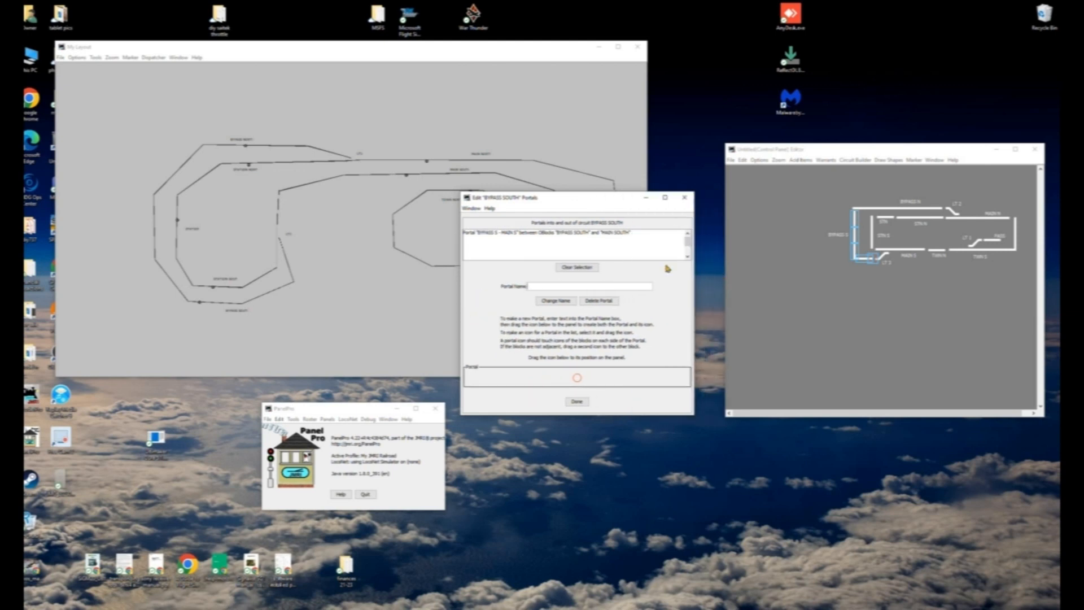
# Add a portal named BYPASS S - BYPASS N and place its icon at the corner joining BYPASS S to BYPASS N
pyautogui.click(580, 234)
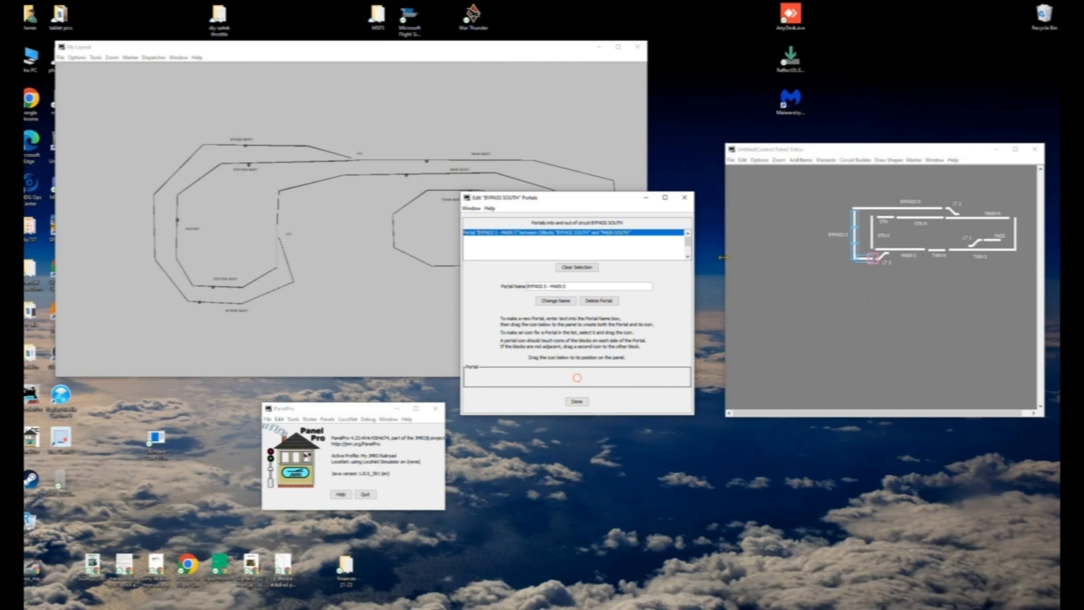
pyautogui.click(580, 288)
pyautogui.press('BackSpace')
pyautogui.press('BackSpace')
pyautogui.press('BackSpace')
pyautogui.press('BackSpace')
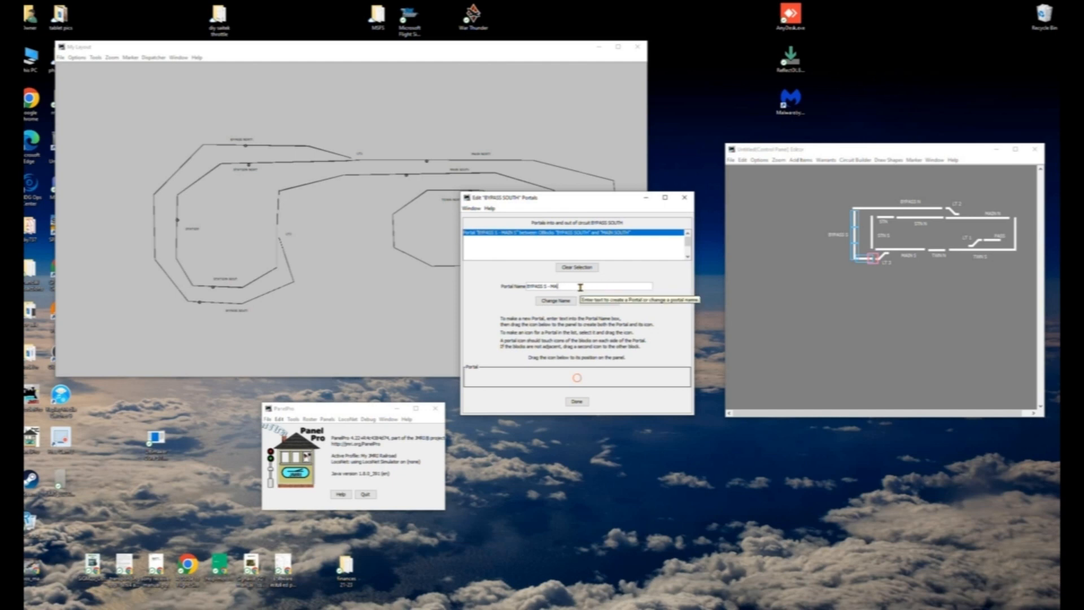
pyautogui.write('BYPASS N')
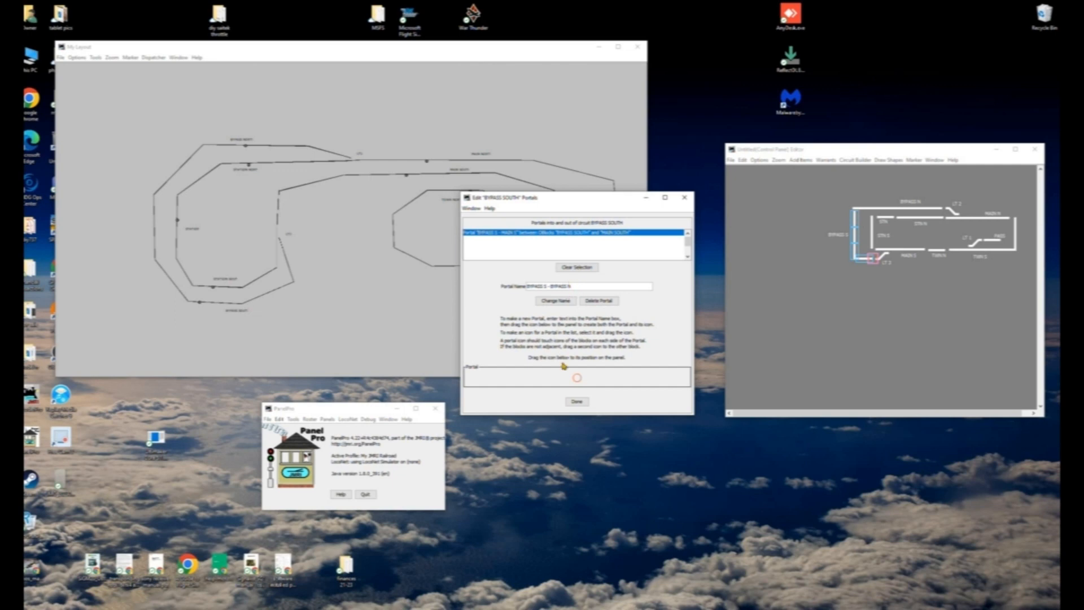
pyautogui.moveTo(577, 381); pyautogui.dragTo(857, 210)
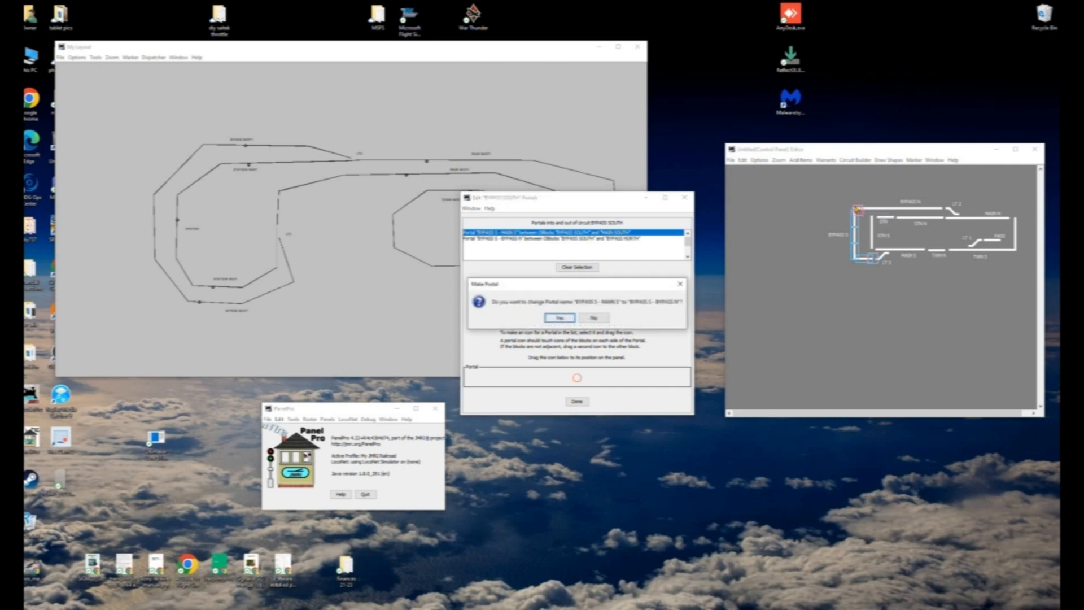
pyautogui.click(560, 318)
pyautogui.click(588, 320)
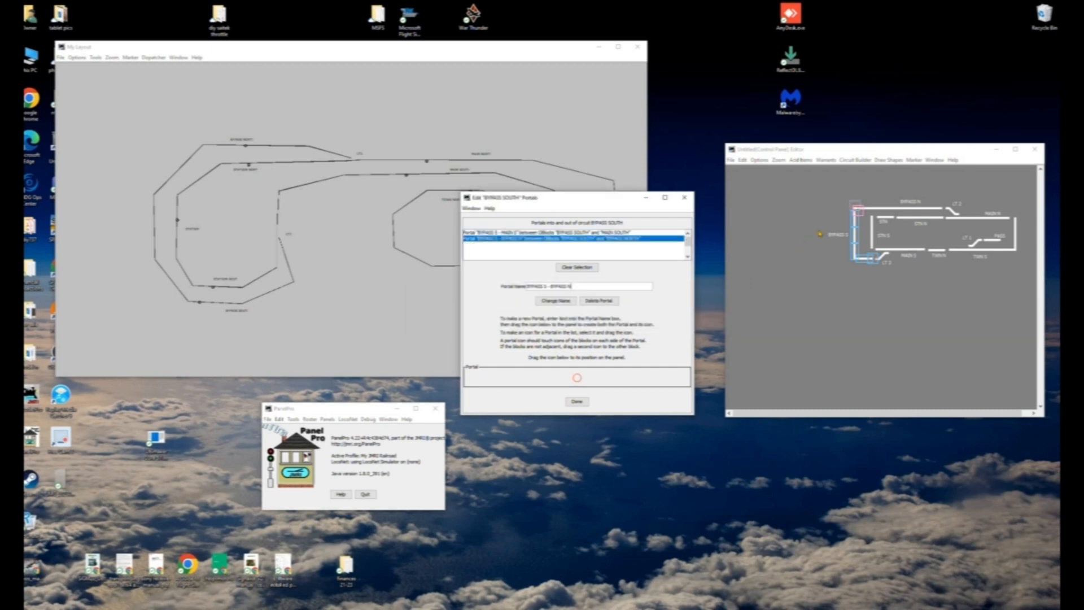
# Nudge the BYPASS S - BYPASS N icon so it sits on the corner where the two bypass tracks meet, and clear the rename prompts
pyautogui.moveTo(859, 211); pyautogui.dragTo(858, 210)
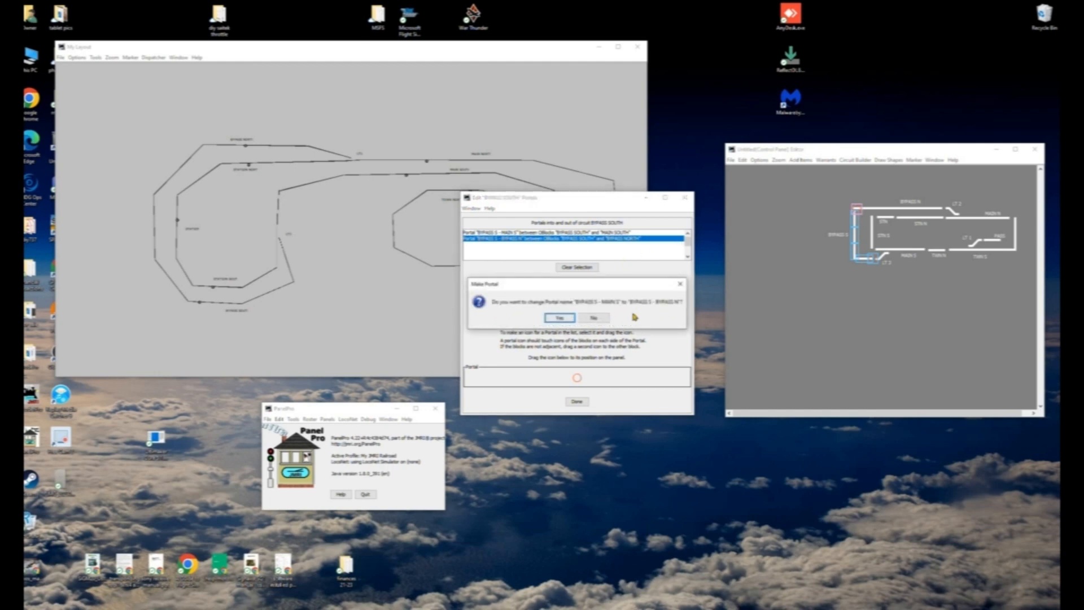
pyautogui.click(560, 318)
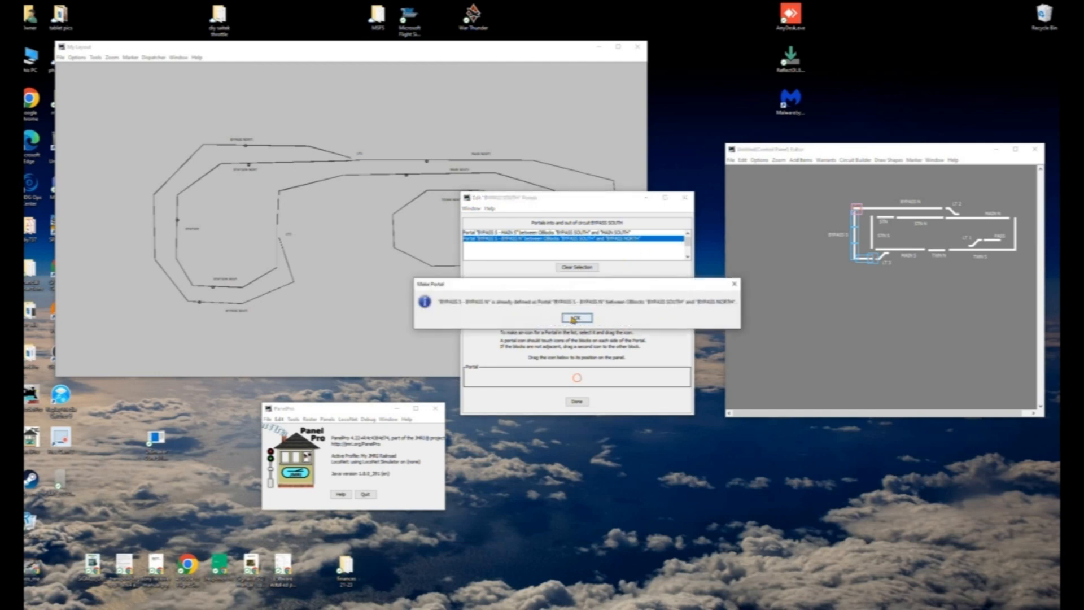
pyautogui.click(575, 318)
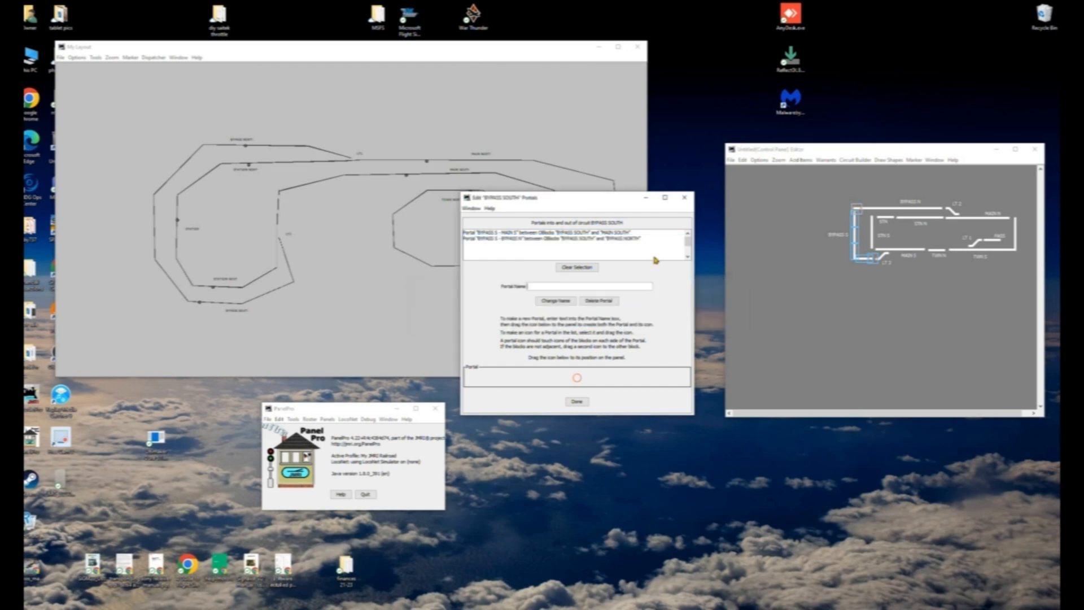
# Highlight both BYPASS SOUTH portals in turn to check where their icons sit, and close the portal editor
pyautogui.click(622, 233)
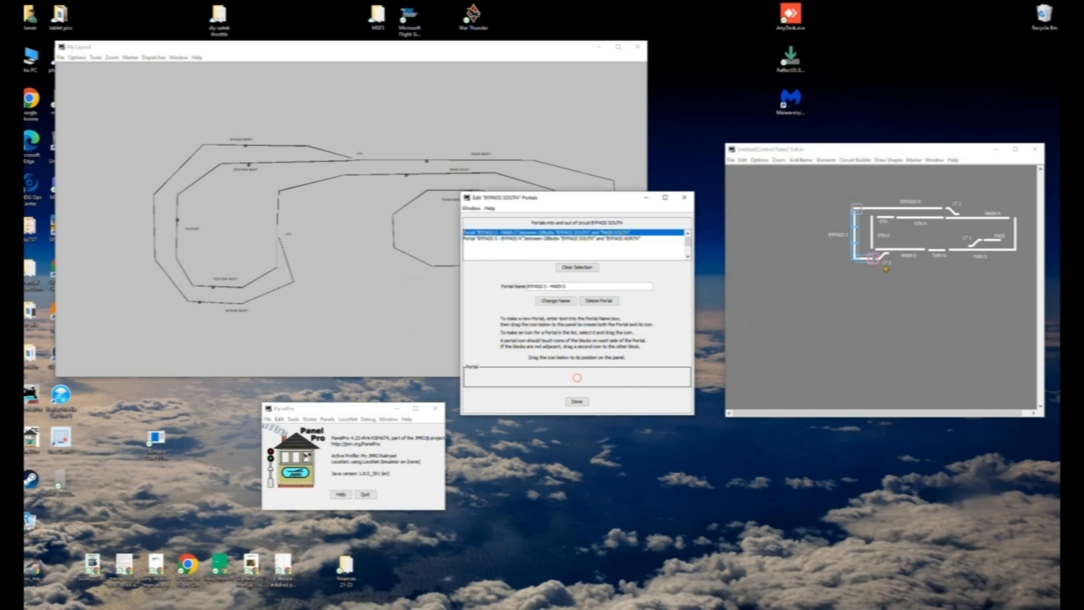
pyautogui.click(580, 238)
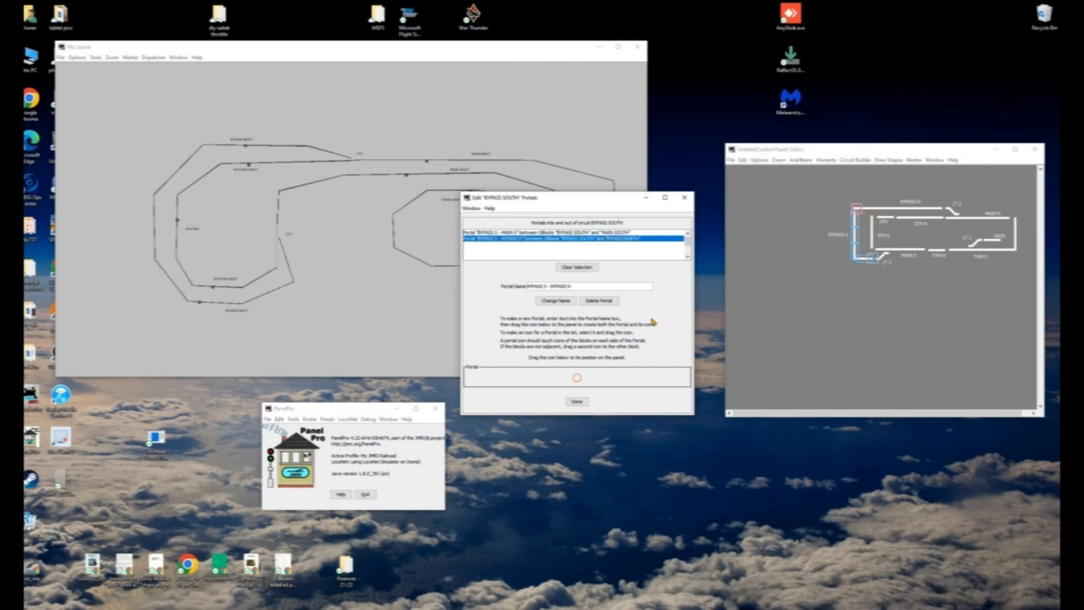
pyautogui.click(578, 403)
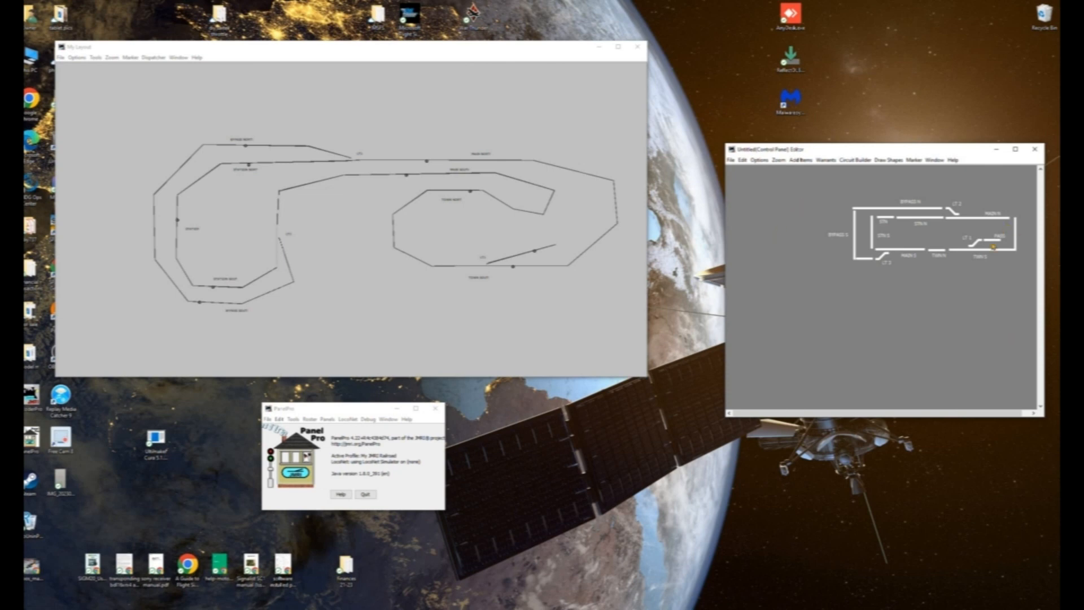
# Open the circuit portals of the PASSENGER SPUR block for editing and widen the portal editor
pyautogui.click(849, 161)
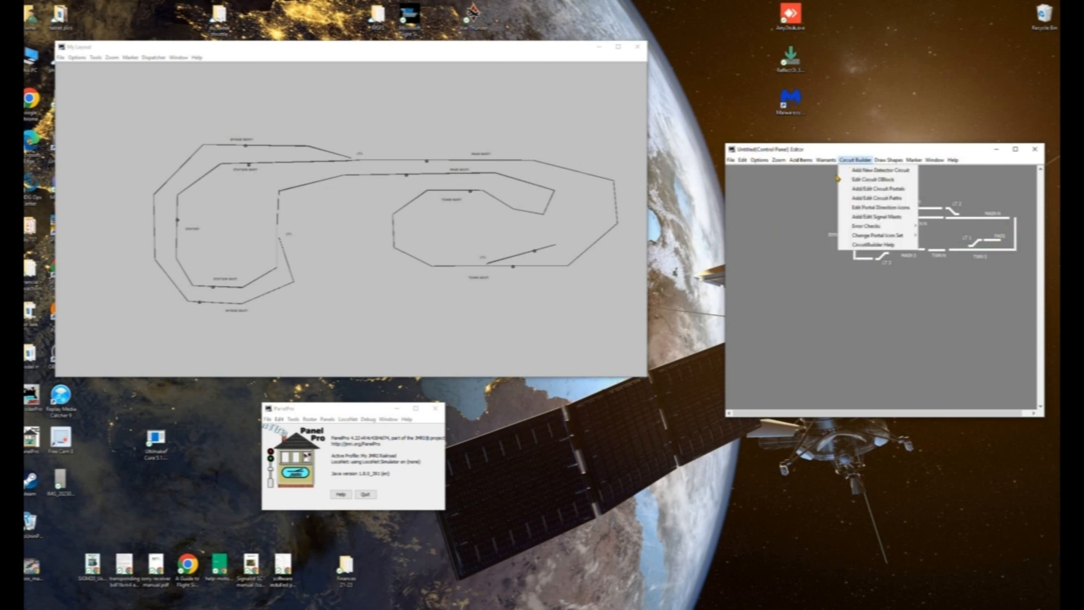
pyautogui.click(884, 191)
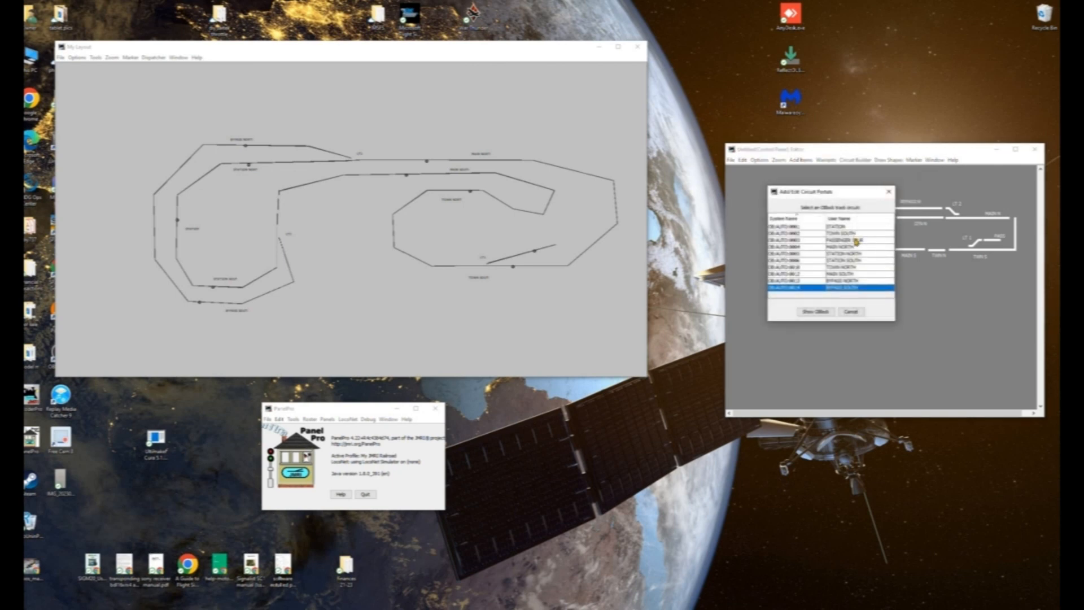
pyautogui.click(857, 241)
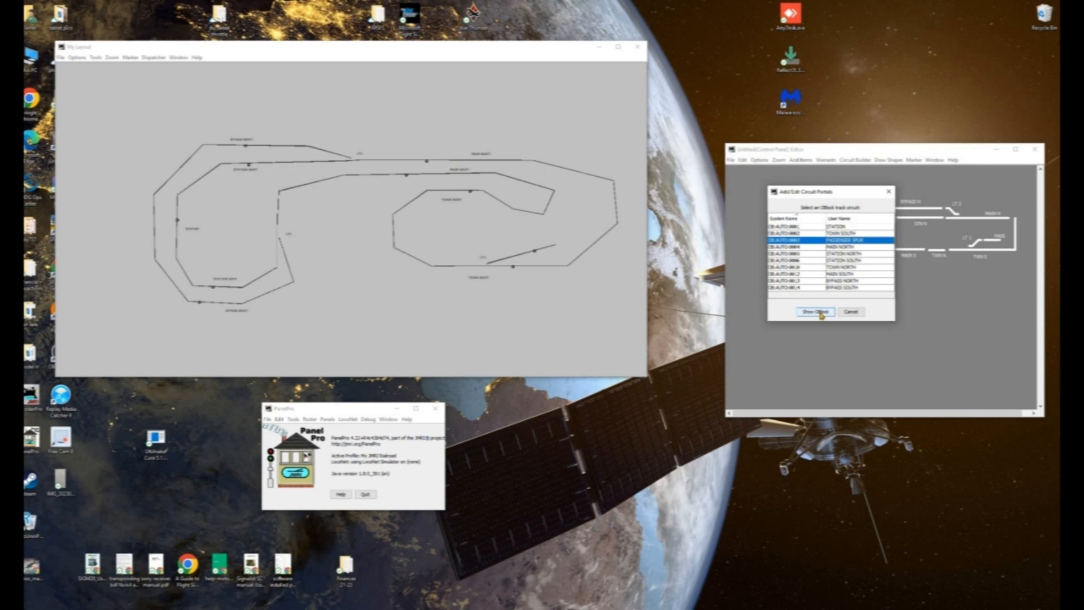
pyautogui.click(817, 313)
pyautogui.moveTo(624, 271); pyautogui.dragTo(661, 272)
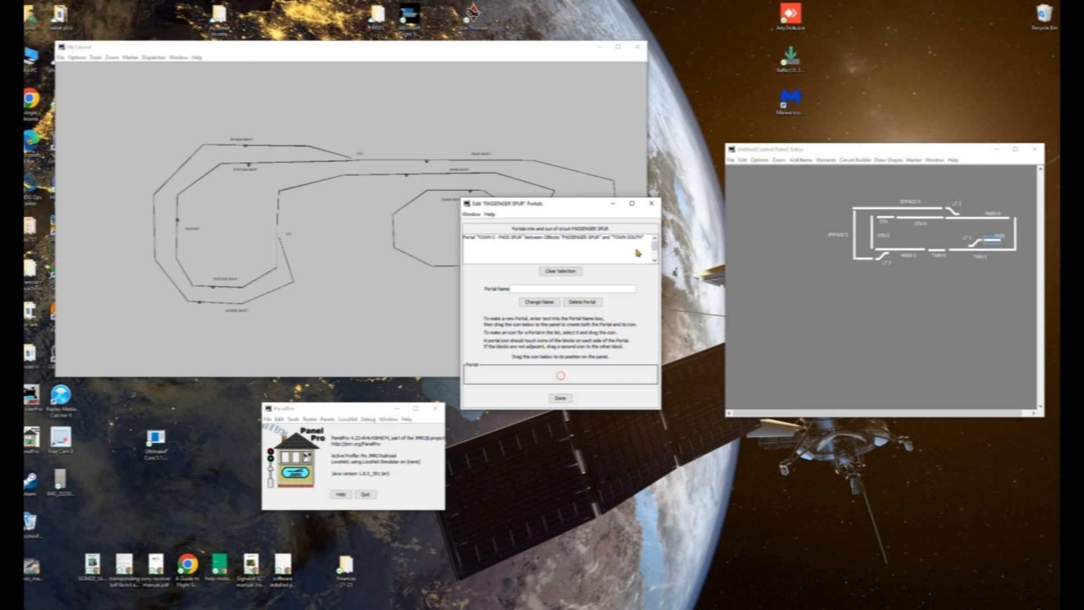
# Place an icon for the existing TOWN S - PASS SPUR portal where the passenger spur meets its turnout, check its position, and finish editing
pyautogui.click(608, 242)
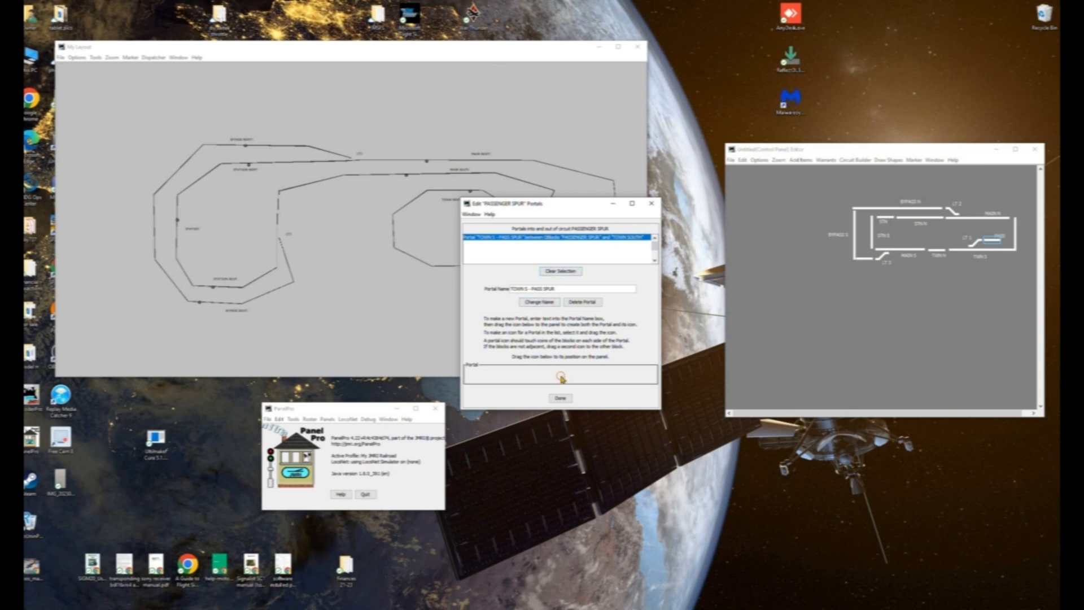
pyautogui.moveTo(562, 379); pyautogui.dragTo(982, 241)
pyautogui.click(999, 227)
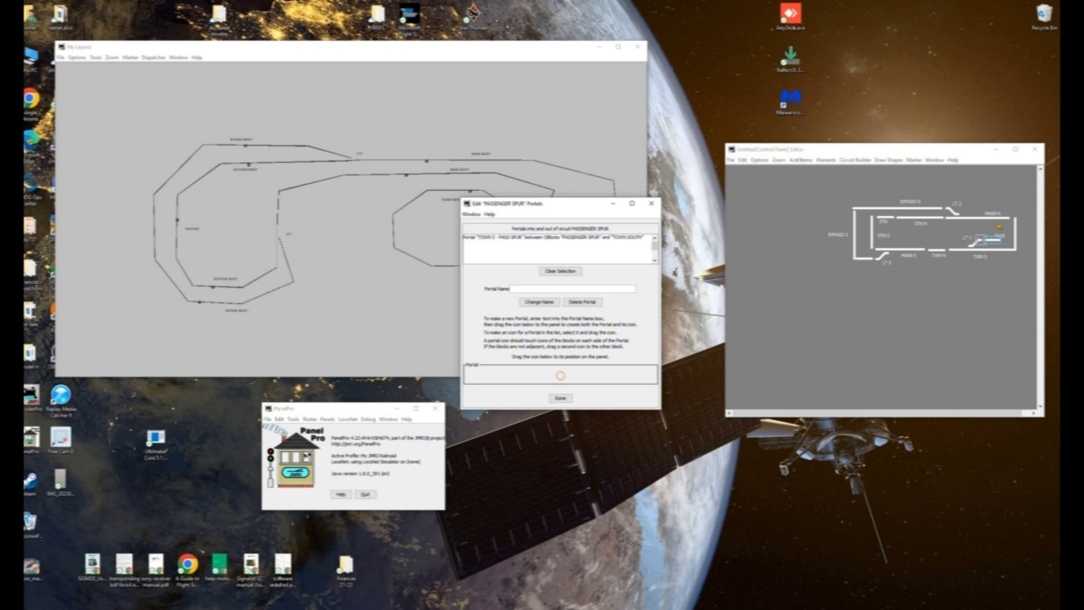
pyautogui.click(601, 238)
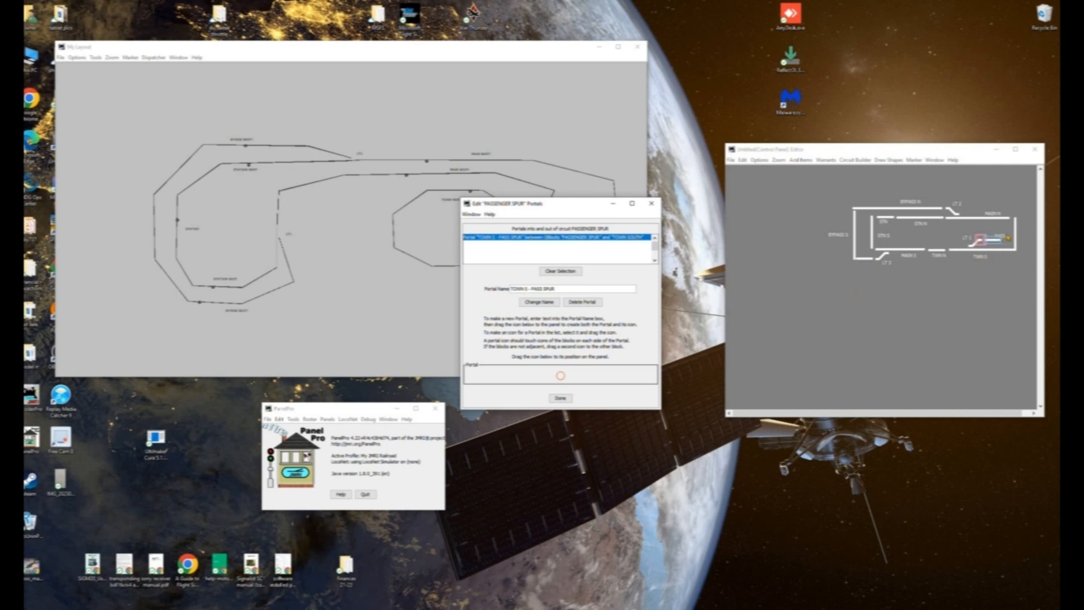
pyautogui.click(560, 399)
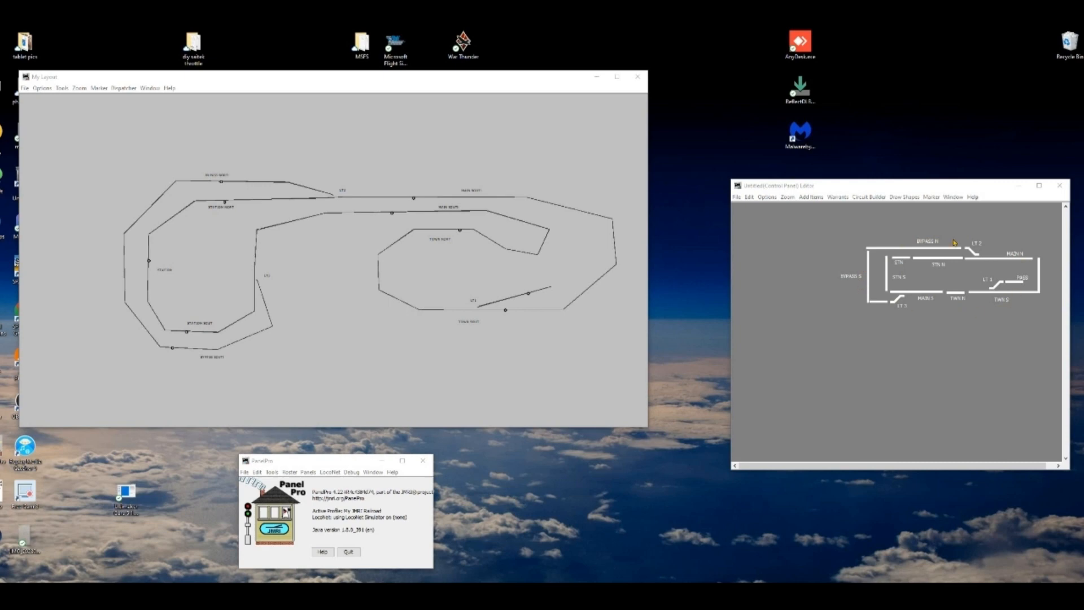
# Review the available circuit error checks, run the portal and path error check, and read through its full warning list before closing it
pyautogui.click(874, 199)
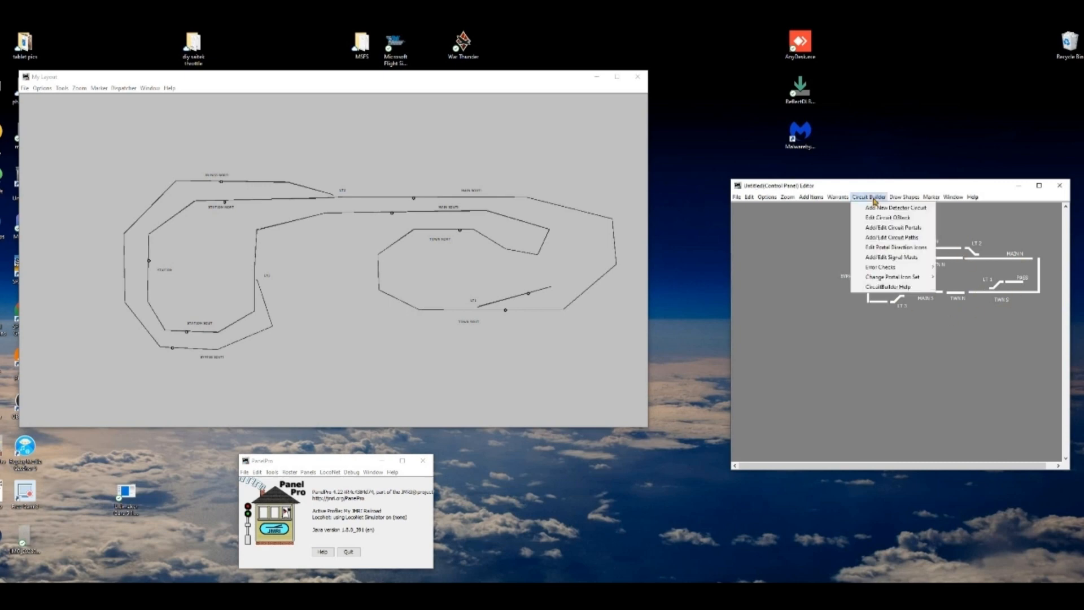
pyautogui.moveTo(885, 269)
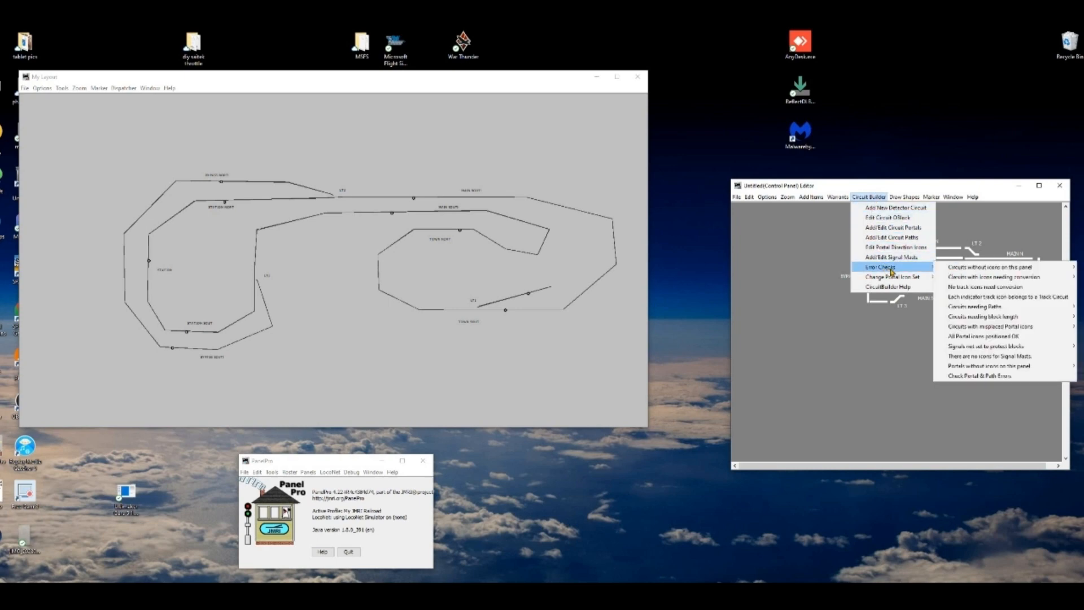
pyautogui.moveTo(973, 271)
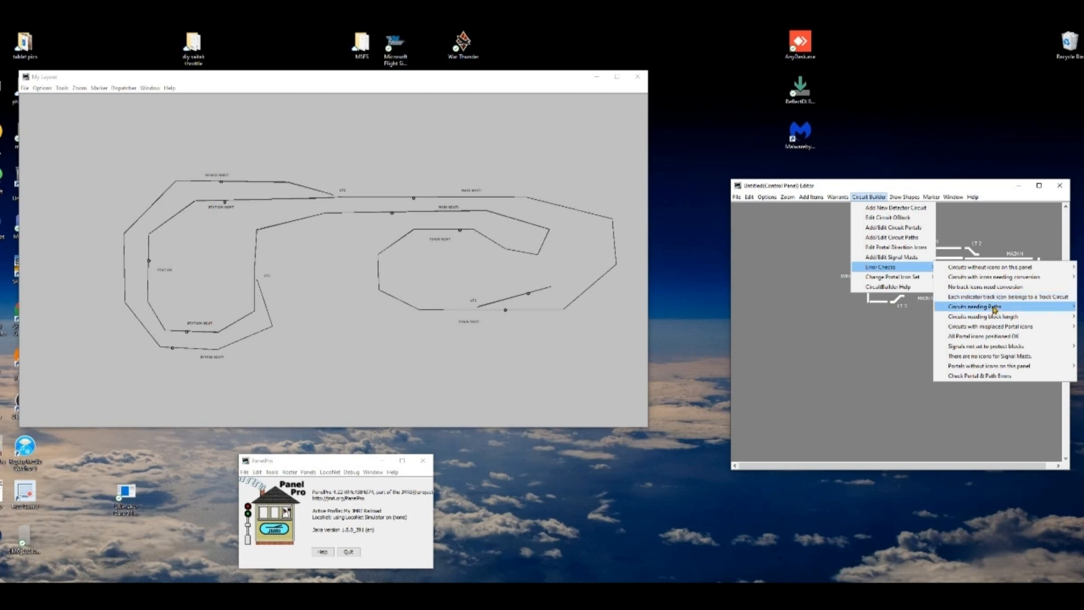
pyautogui.moveTo(995, 310)
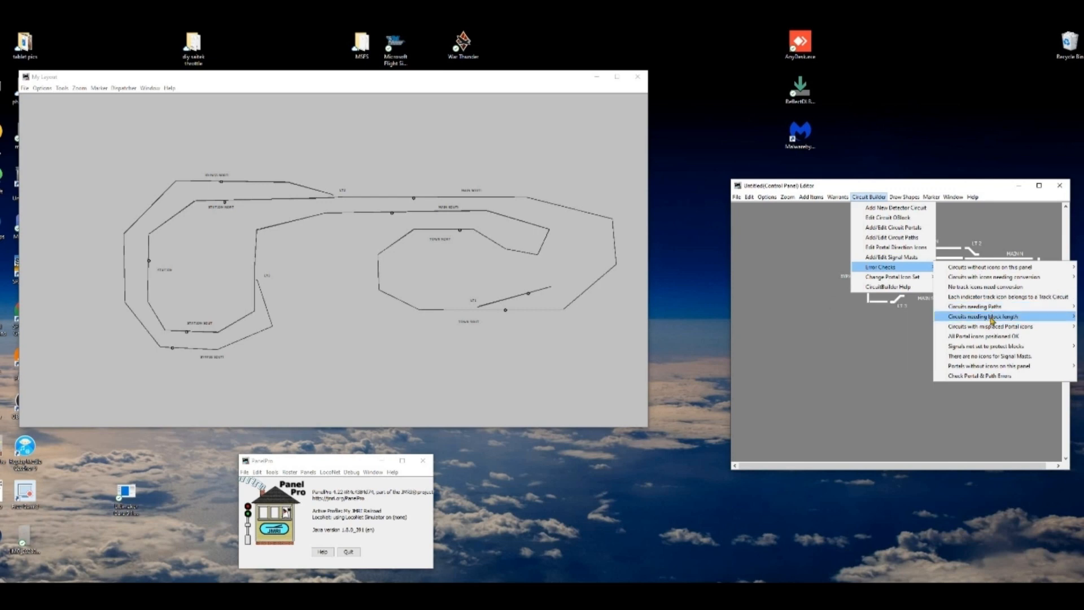
pyautogui.moveTo(993, 319)
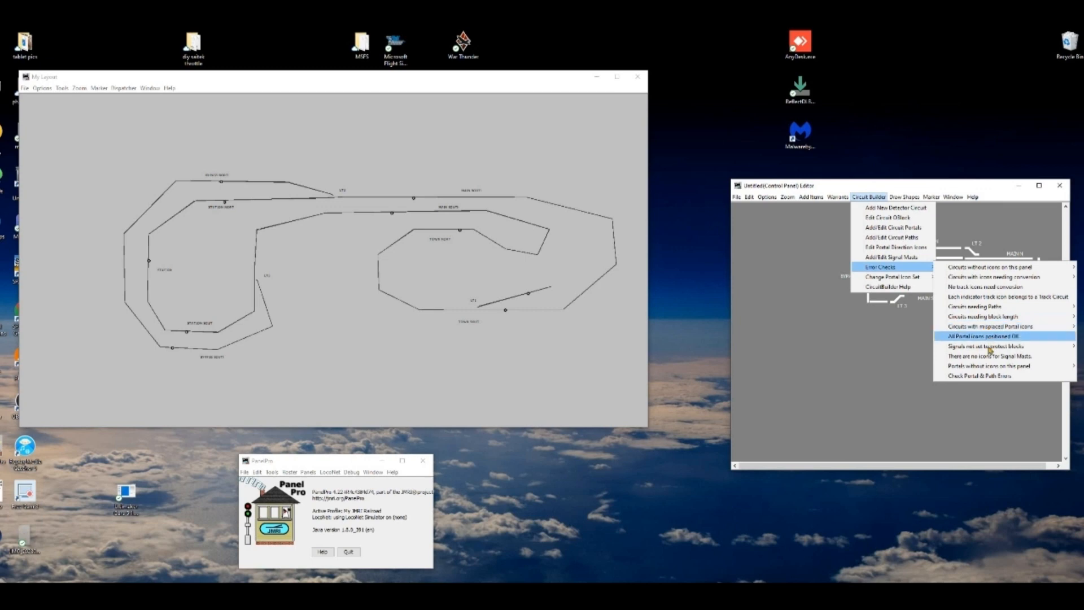
pyautogui.moveTo(990, 350)
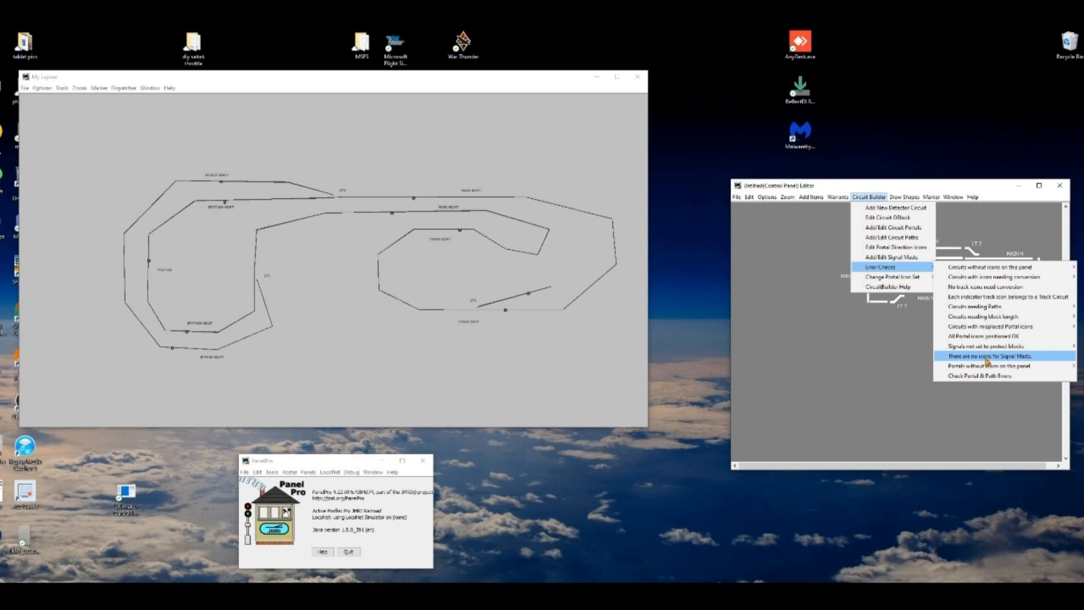
pyautogui.moveTo(996, 371)
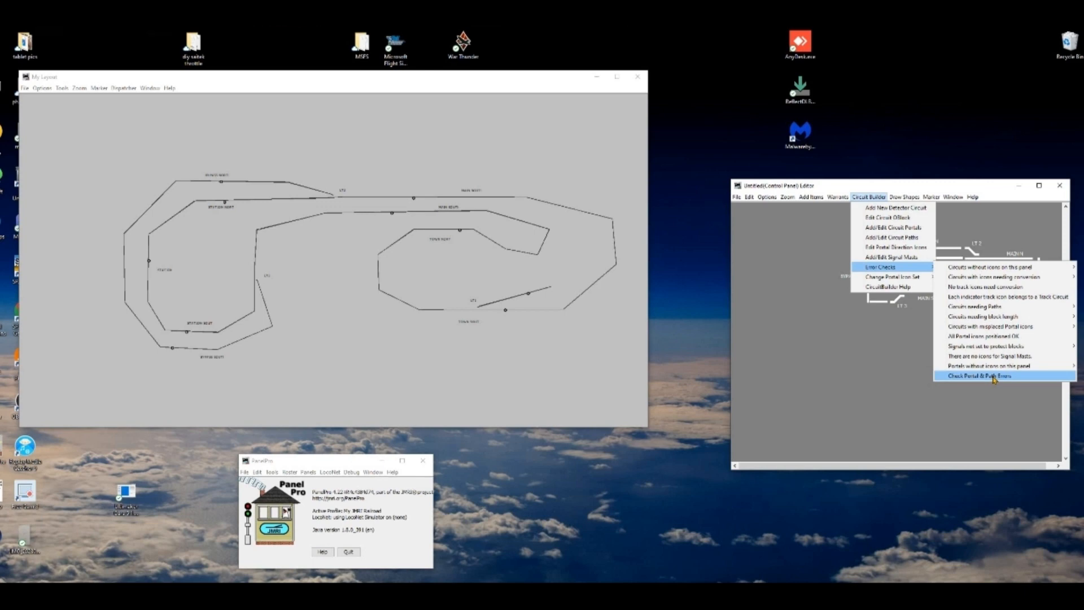
pyautogui.click(995, 377)
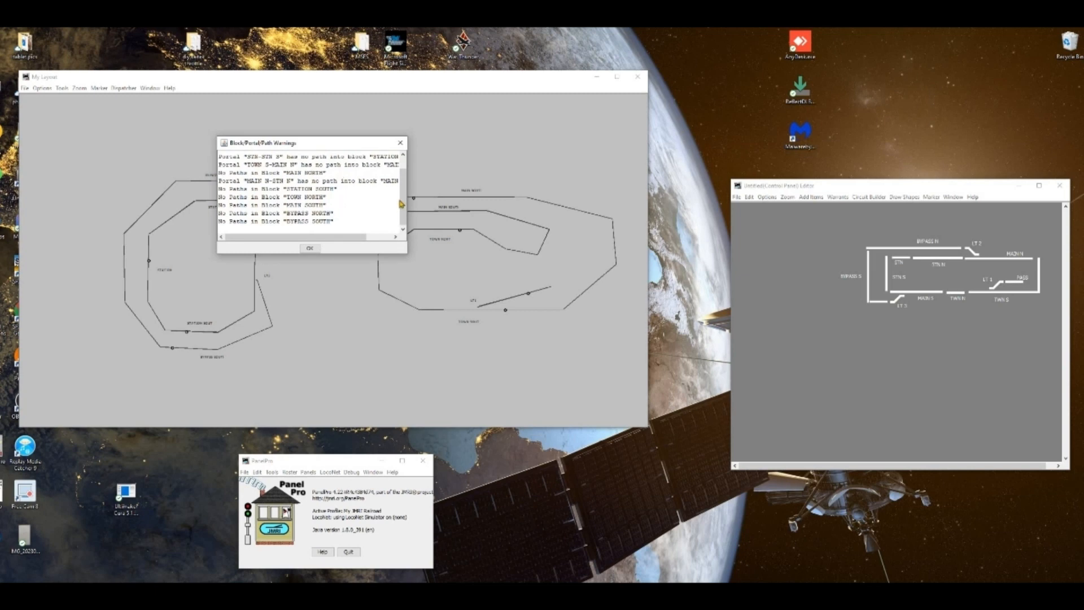
pyautogui.moveTo(400, 204); pyautogui.dragTo(404, 180)
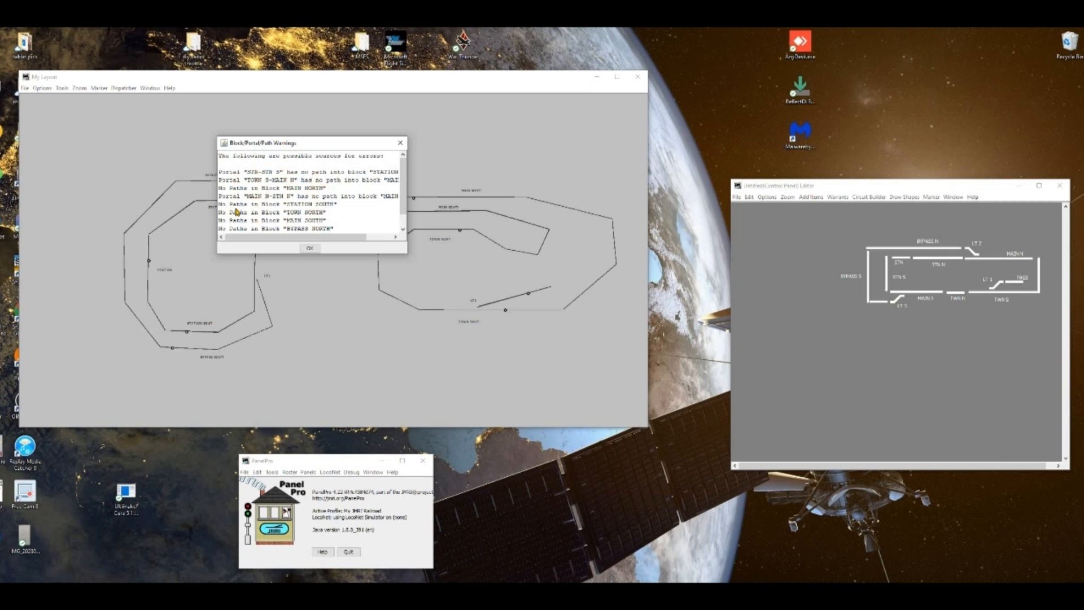
pyautogui.moveTo(404, 205); pyautogui.dragTo(408, 225)
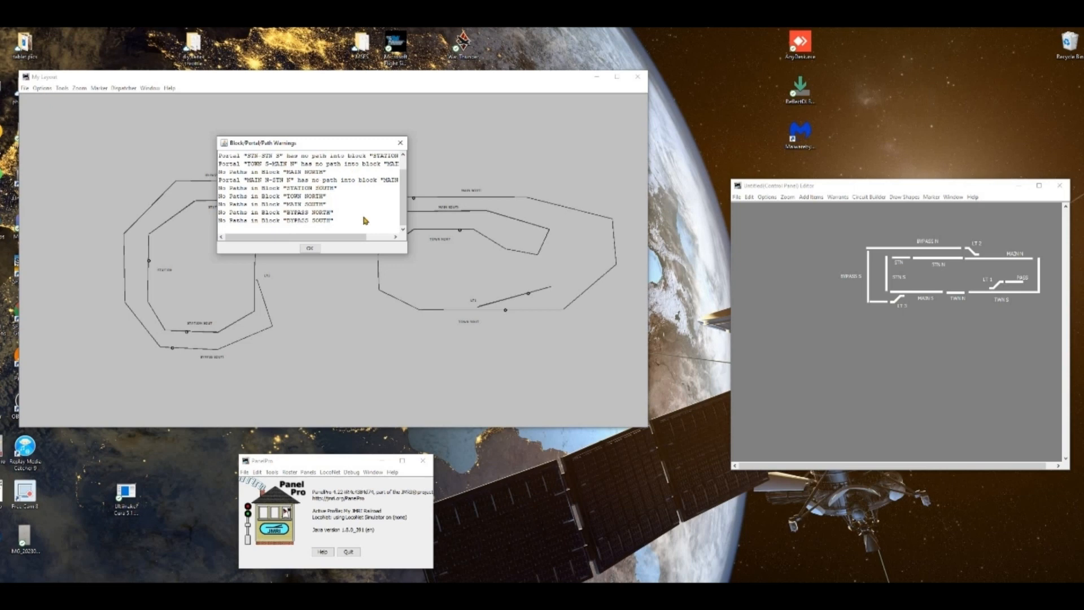
pyautogui.click(310, 249)
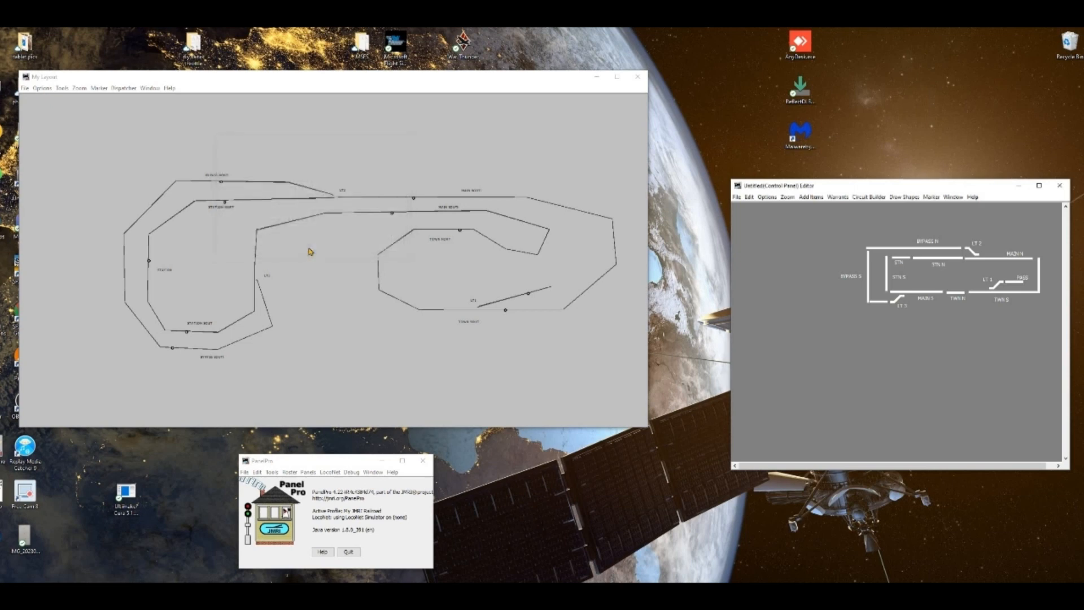
# Open the circuit paths of the STATION block and select its existing STATION path to examine its track and portals
pyautogui.click(875, 199)
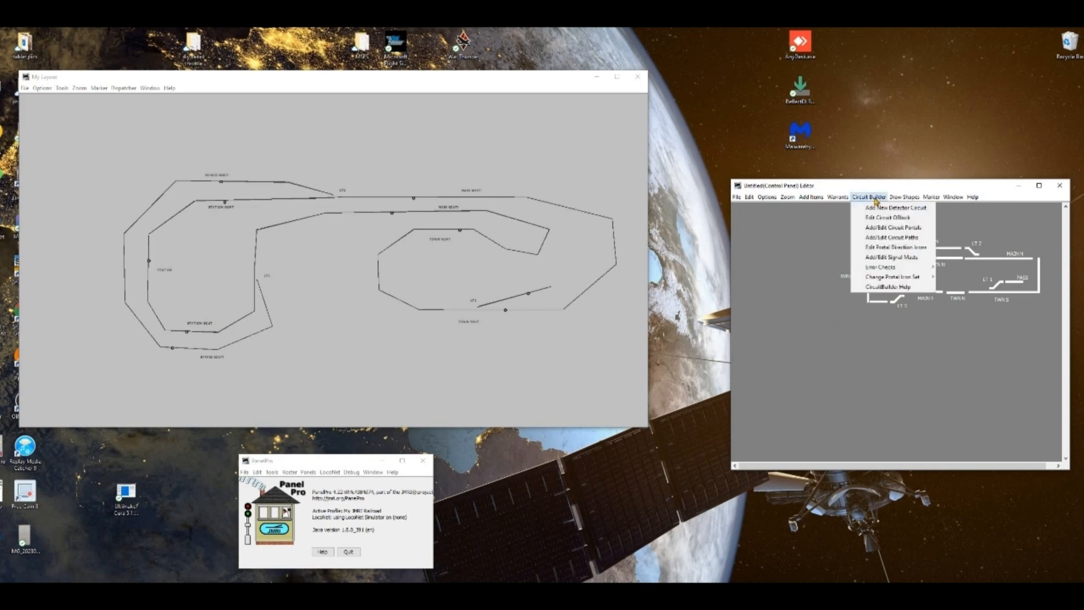
pyautogui.click(894, 238)
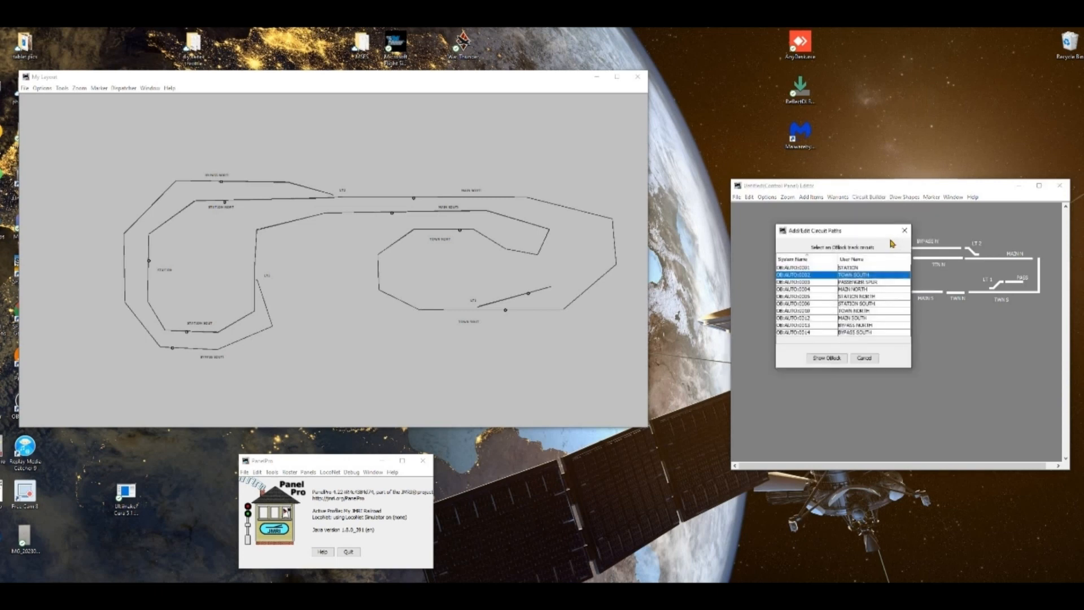
pyautogui.click(856, 267)
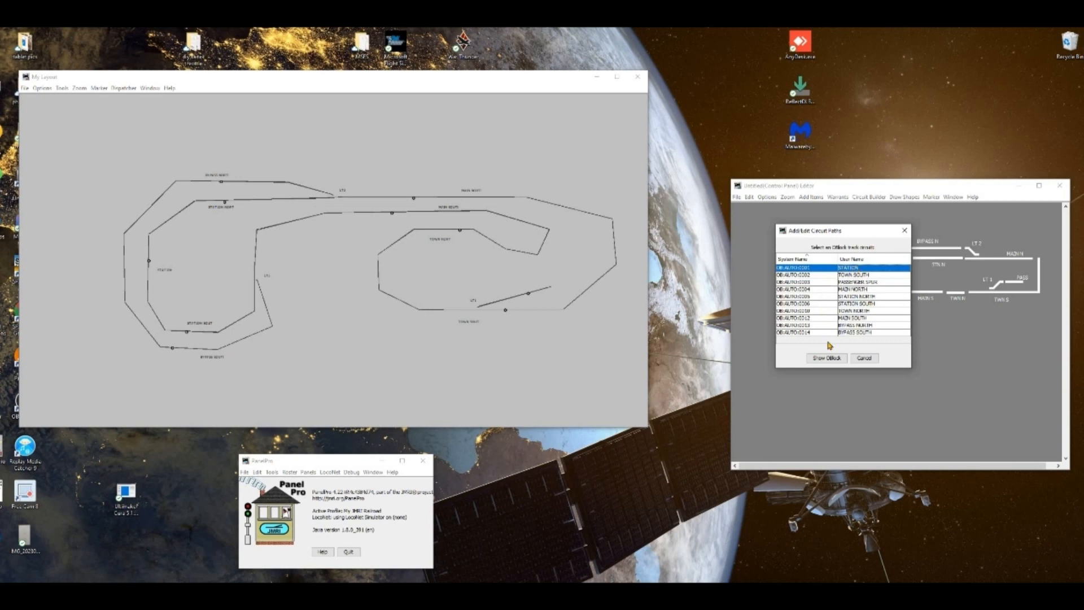
pyautogui.click(831, 359)
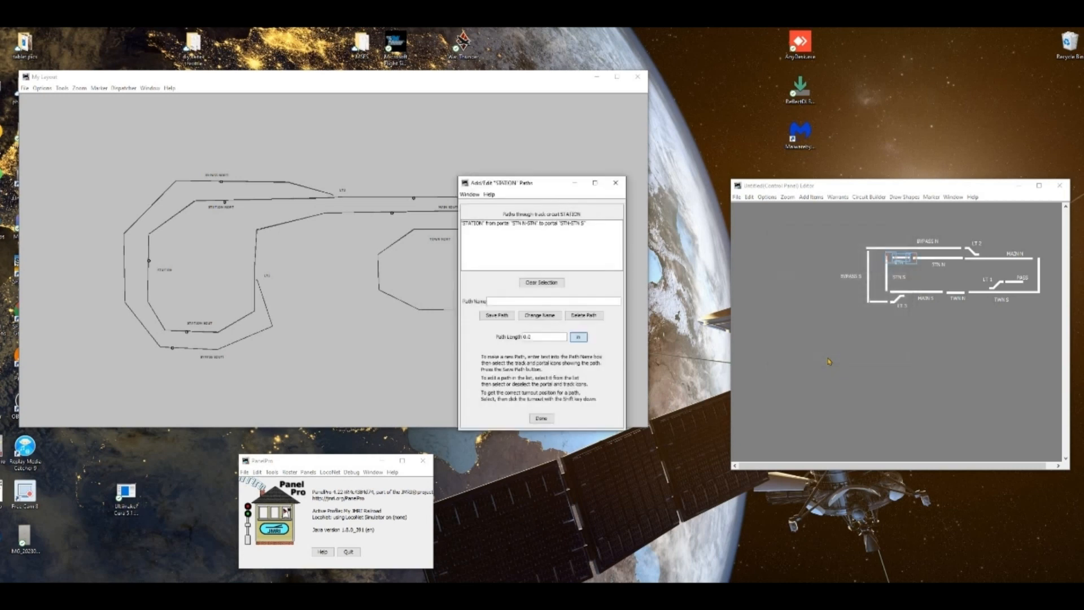
pyautogui.click(557, 226)
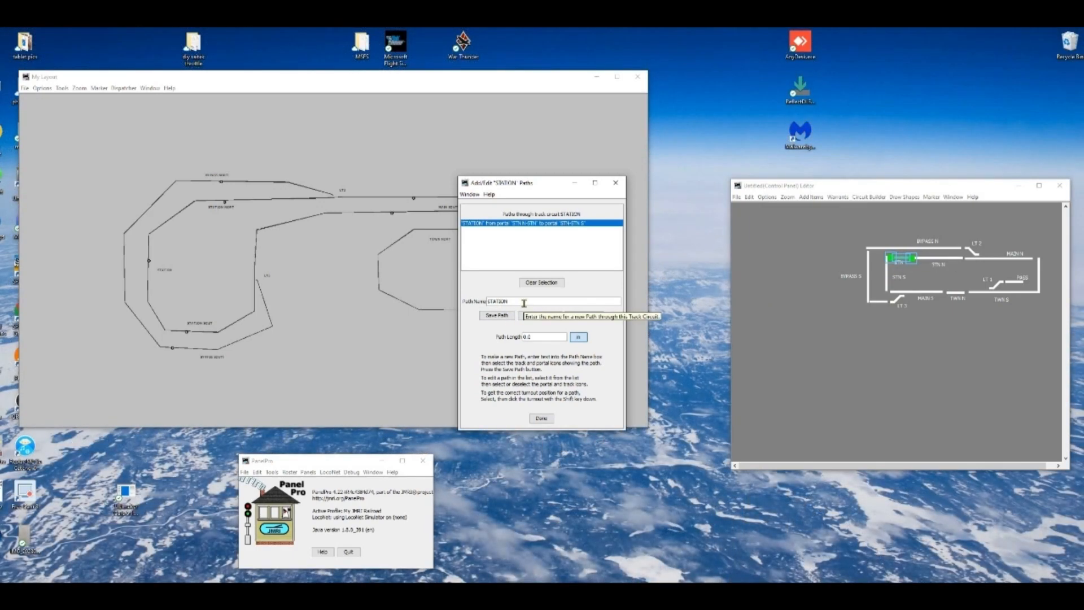
# Save the STATION path and finish editing that block's paths
pyautogui.click(499, 318)
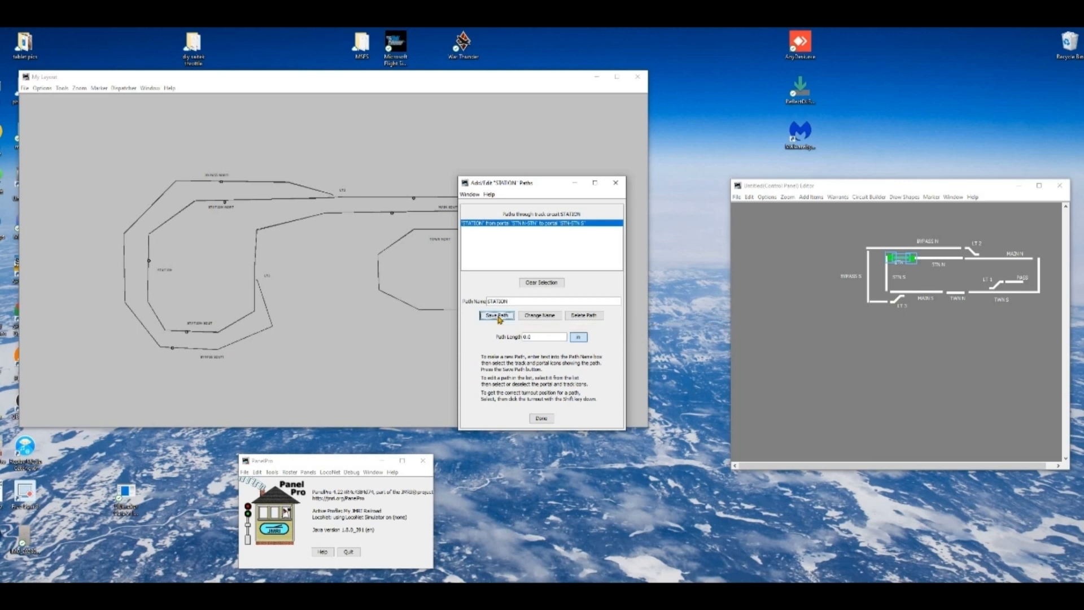
pyautogui.click(542, 418)
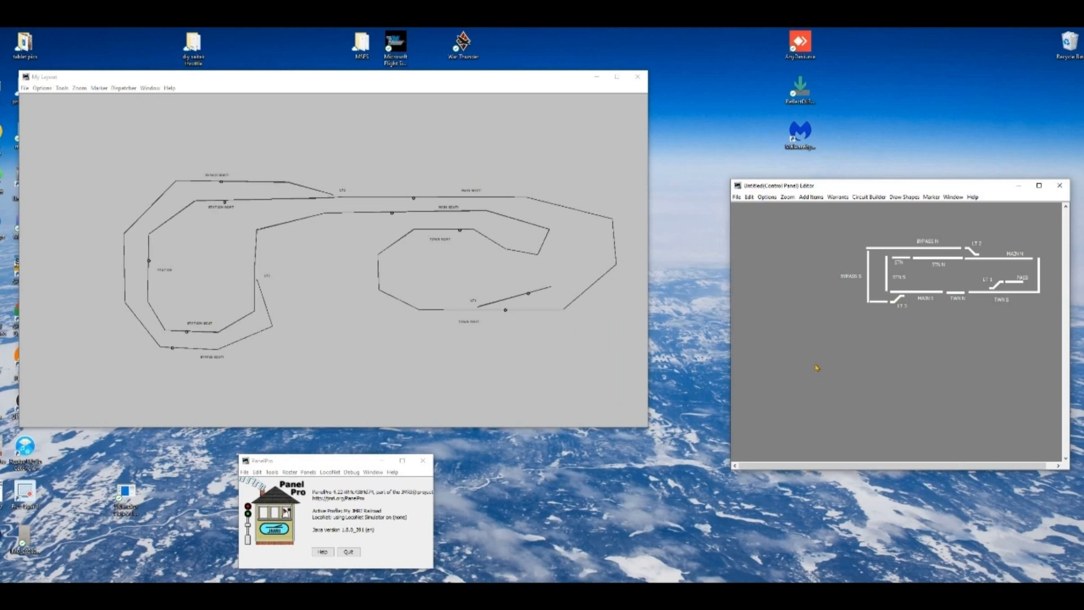
# Open the circuit paths of the TOWN SOUTH block, widen the path editor, and examine the TOWN S and TOWN S TO PASS SPUR paths
pyautogui.click(881, 199)
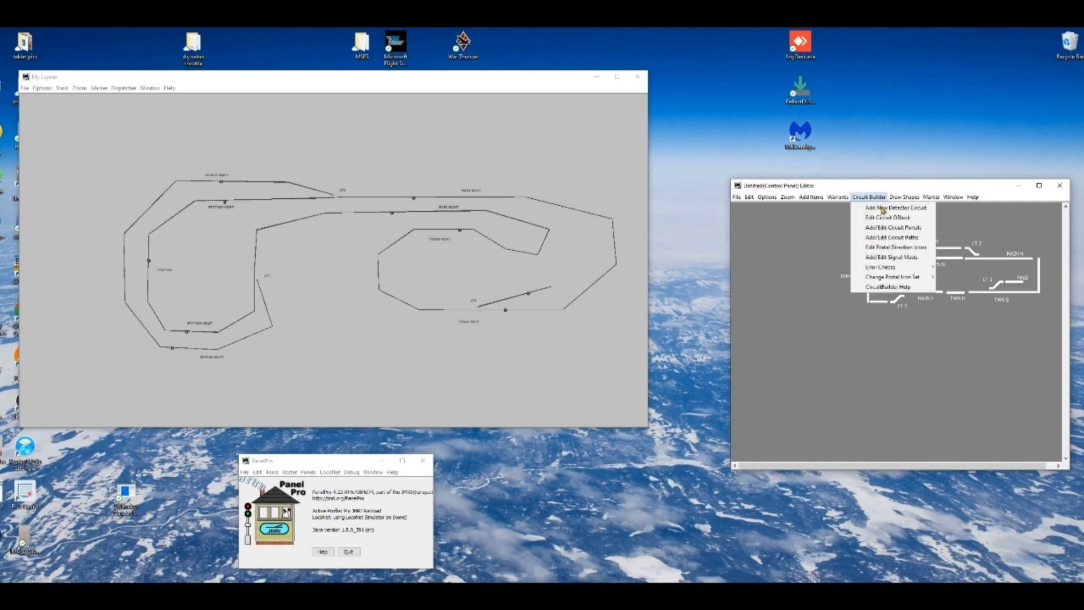
pyautogui.click(909, 239)
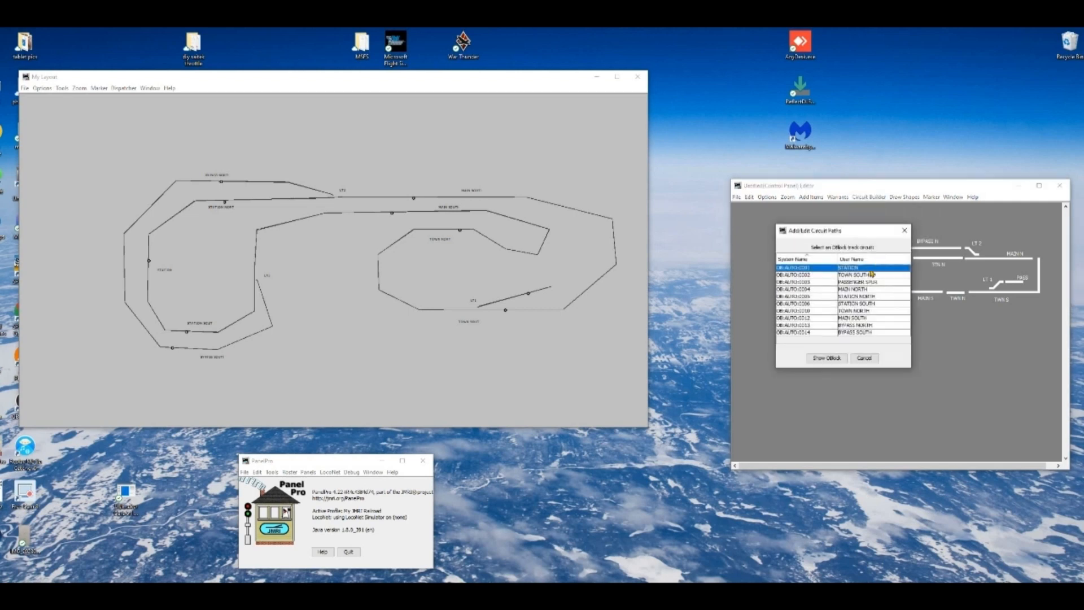
pyautogui.click(871, 275)
pyautogui.click(827, 358)
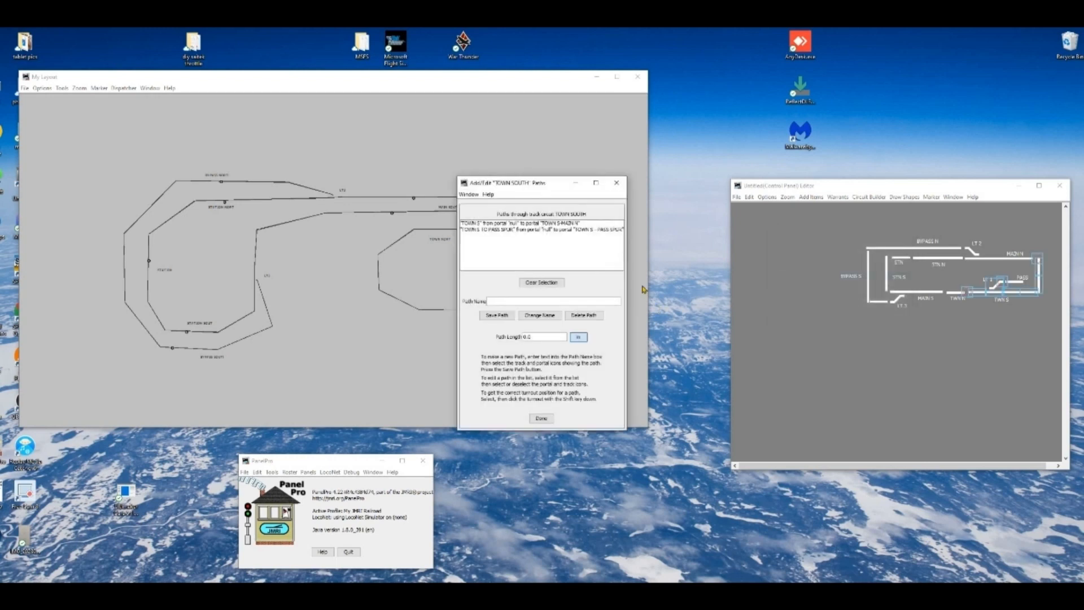
pyautogui.moveTo(628, 273); pyautogui.dragTo(661, 273)
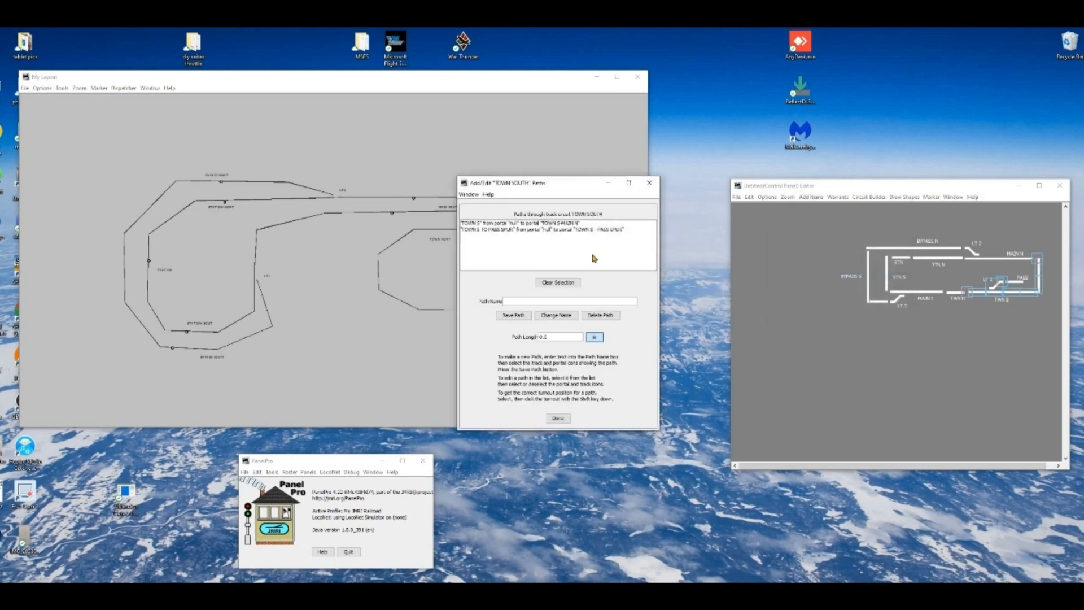
pyautogui.click(551, 224)
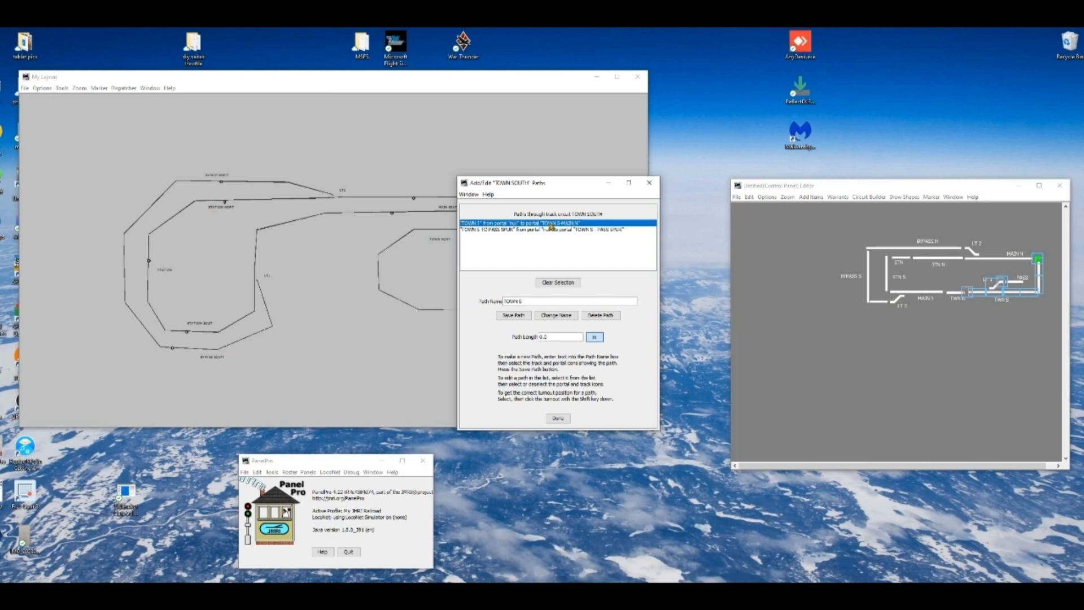
pyautogui.click(519, 230)
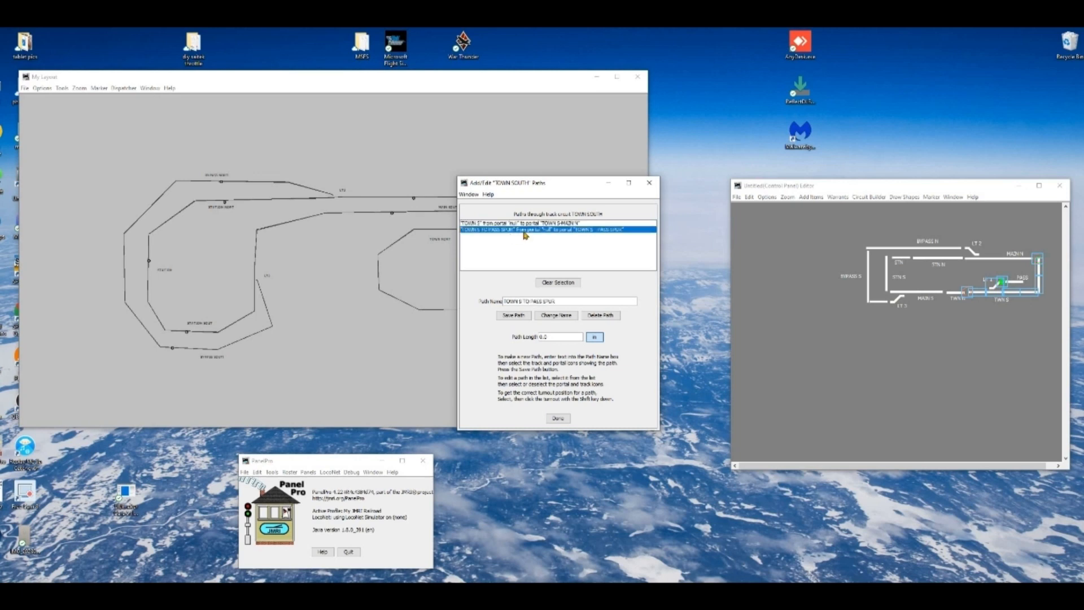
# Add the TWN N - TWN S portal and the through track segments to the TOWN S path and save it
pyautogui.click(574, 224)
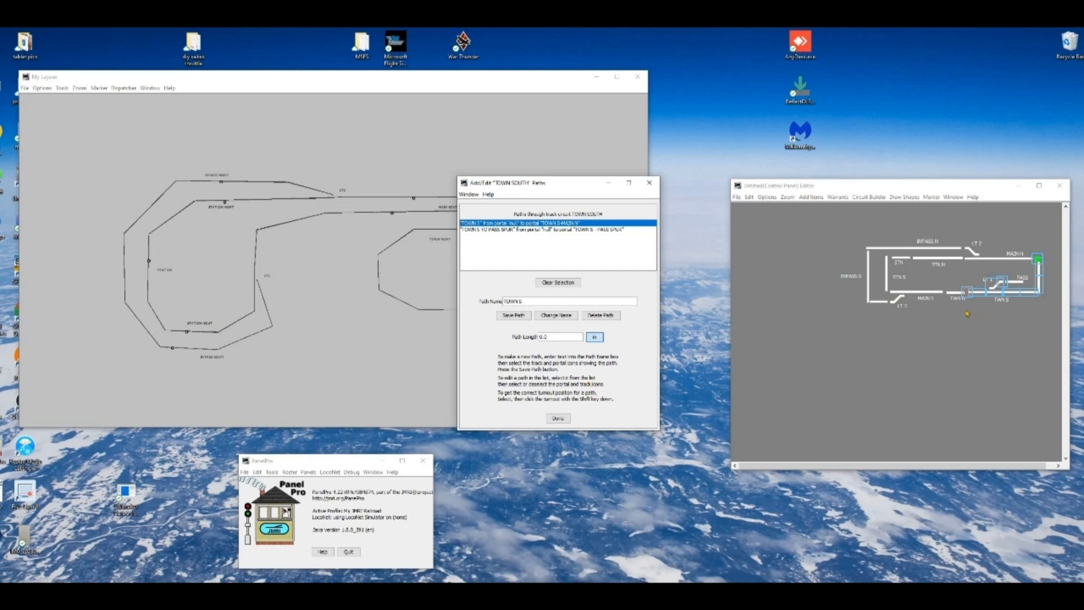
pyautogui.click(967, 293)
pyautogui.click(1016, 294)
pyautogui.click(1036, 293)
pyautogui.click(521, 318)
# Add the TWN N - TWN S portal to the TOWN S TO PASS SPUR path, save it, and finish editing
pyautogui.click(612, 230)
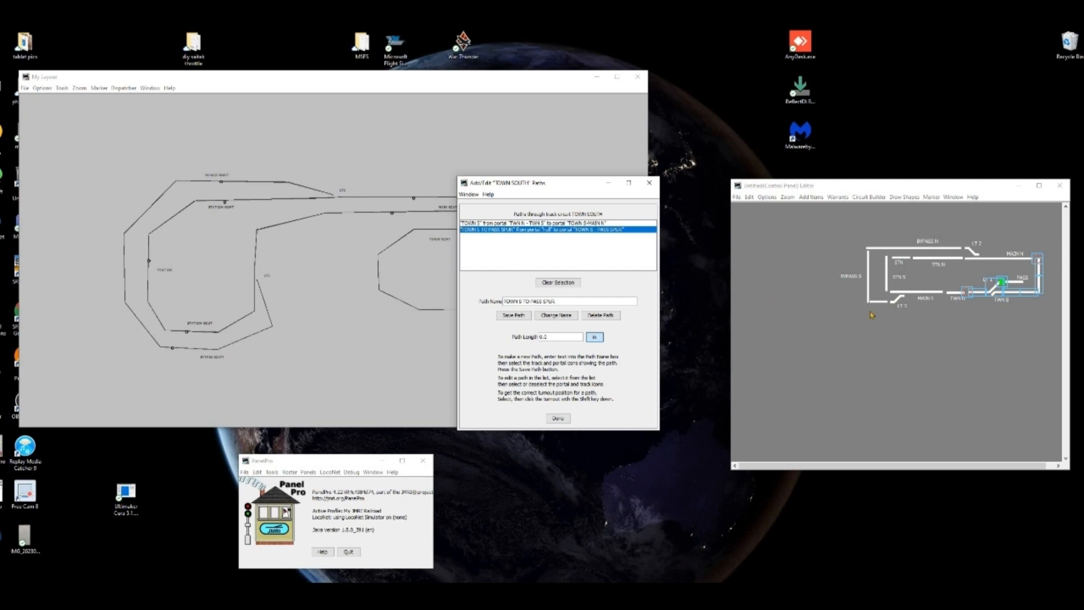
pyautogui.click(968, 293)
pyautogui.click(517, 317)
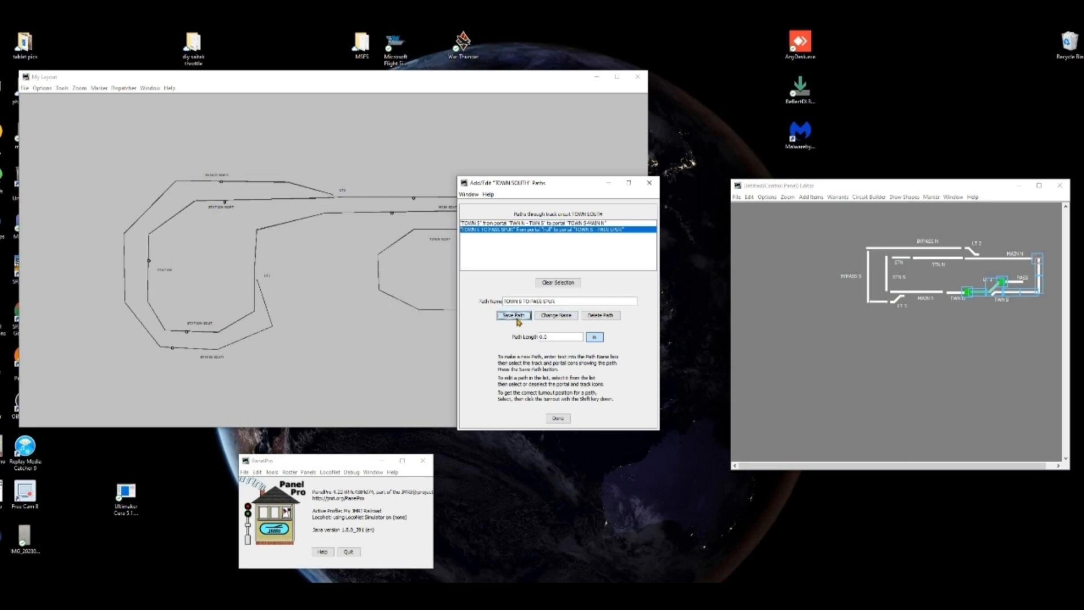
pyautogui.click(558, 419)
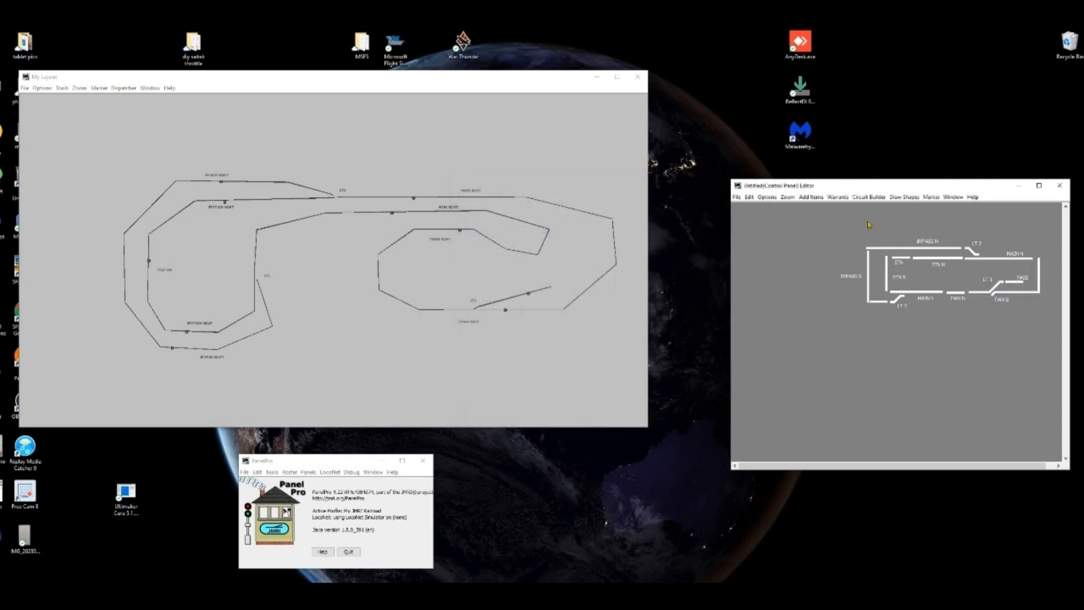
# Reopen the TOWN SOUTH circuit paths and check the portals and track of both saved paths before closing the editor
pyautogui.click(873, 197)
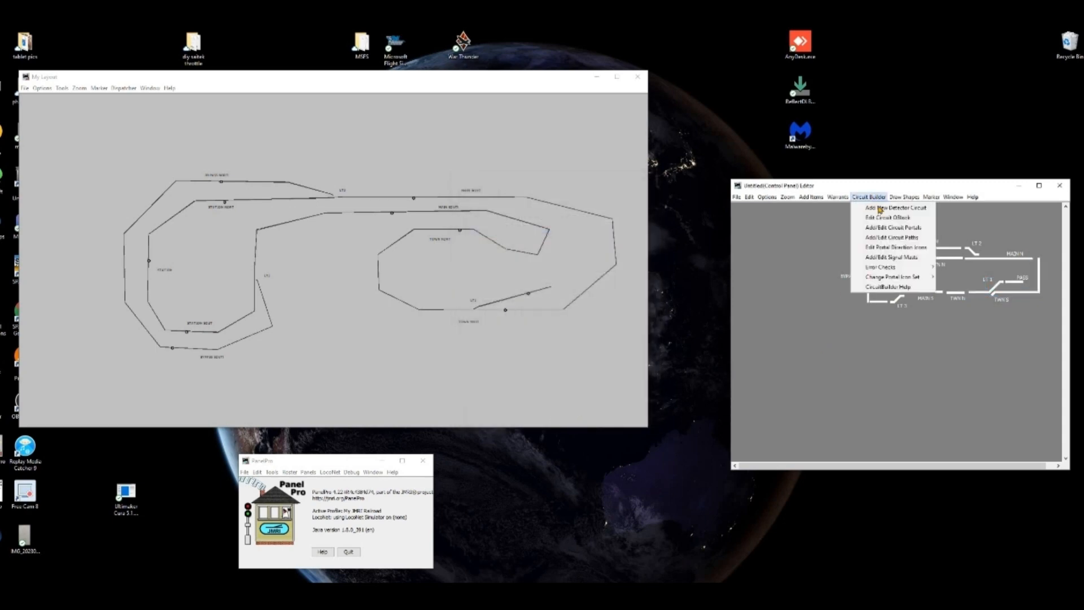
pyautogui.click(900, 238)
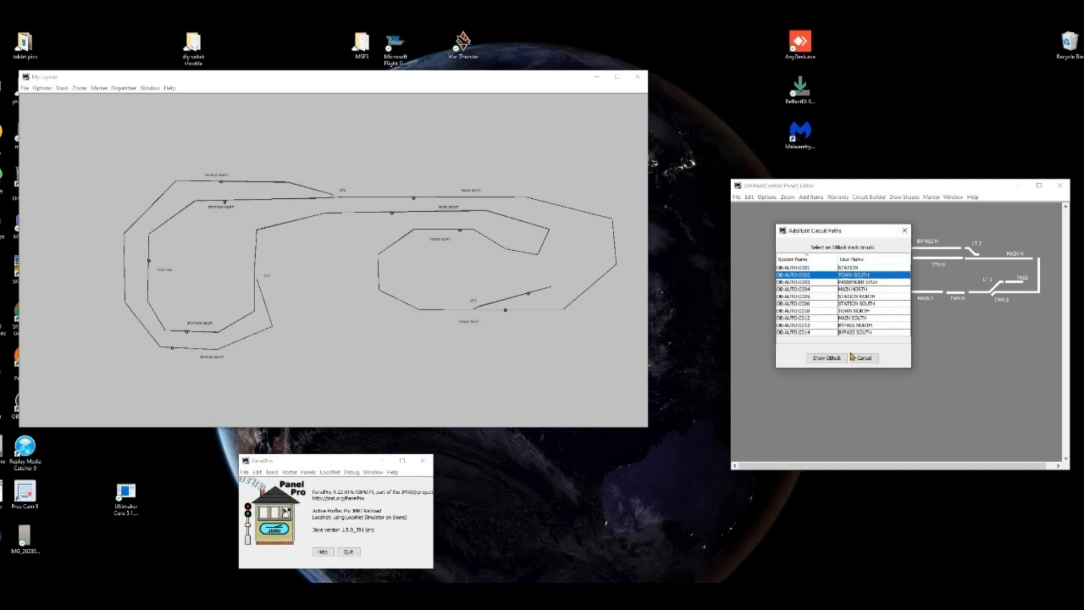
pyautogui.click(829, 359)
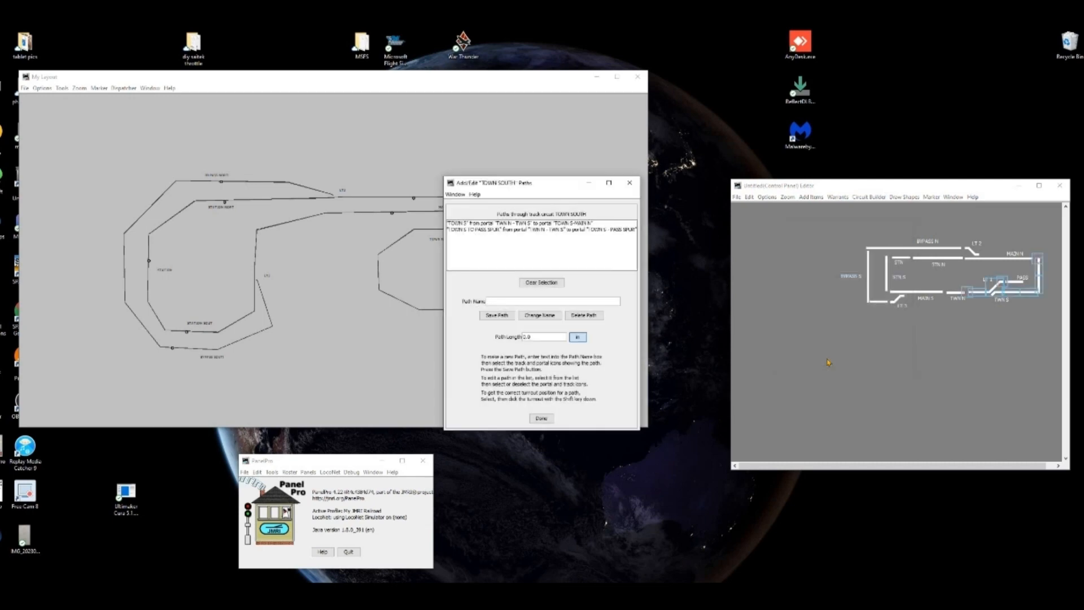
pyautogui.click(558, 224)
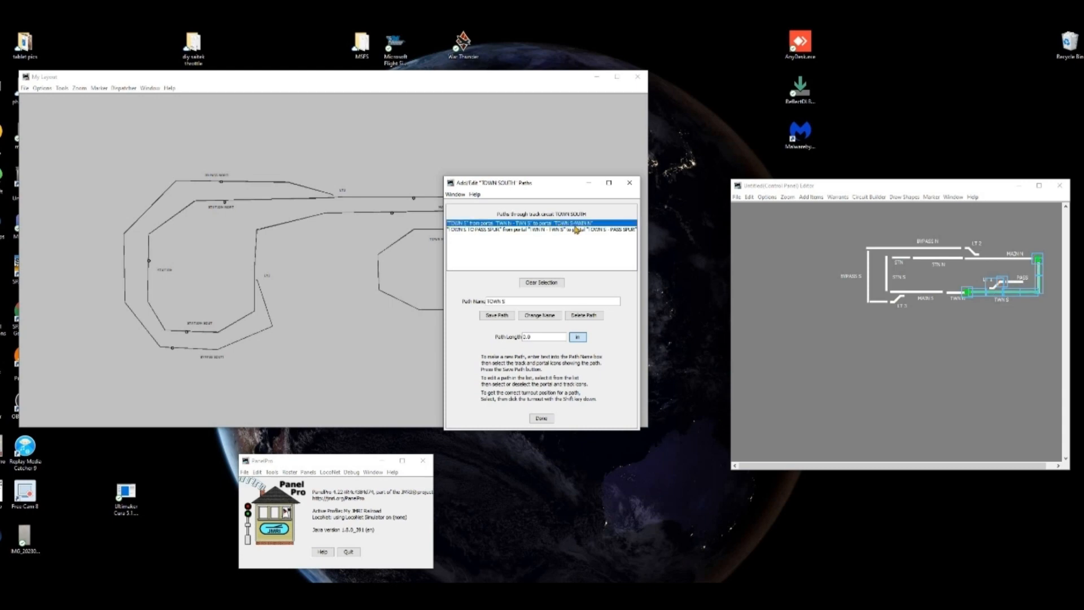
pyautogui.click(576, 229)
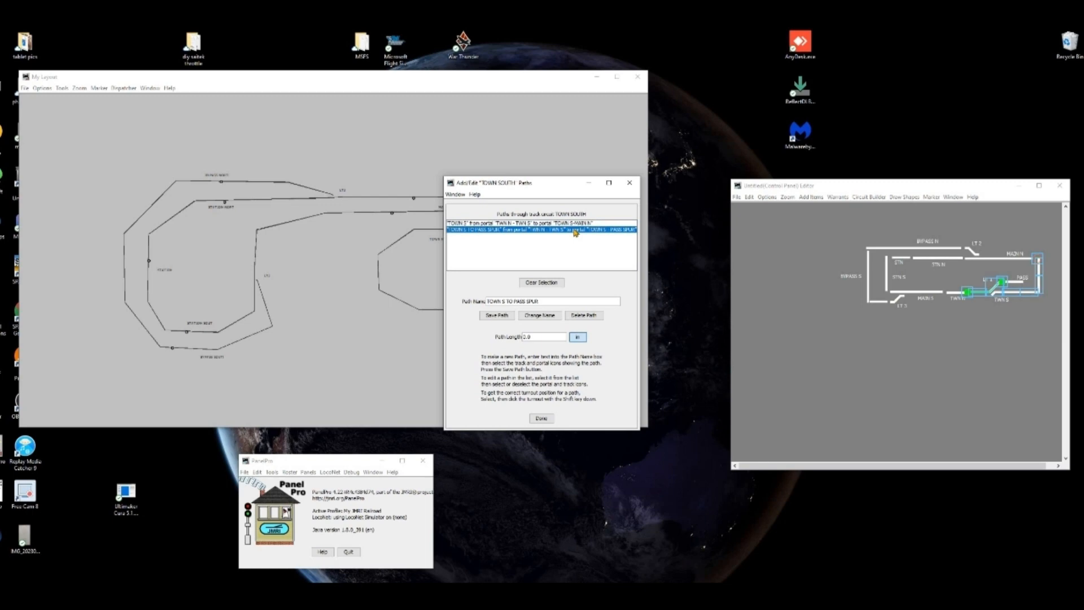
pyautogui.click(541, 420)
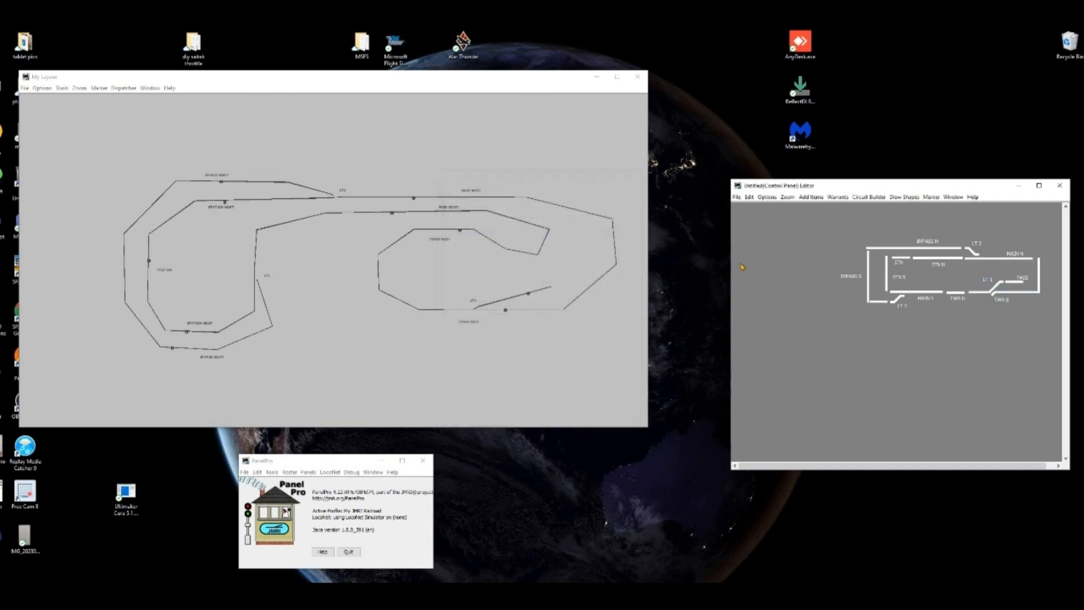
# Open the circuit paths of the PASSENGER SPUR block, select and save its PASS SPUR path, and finish editing
pyautogui.click(869, 196)
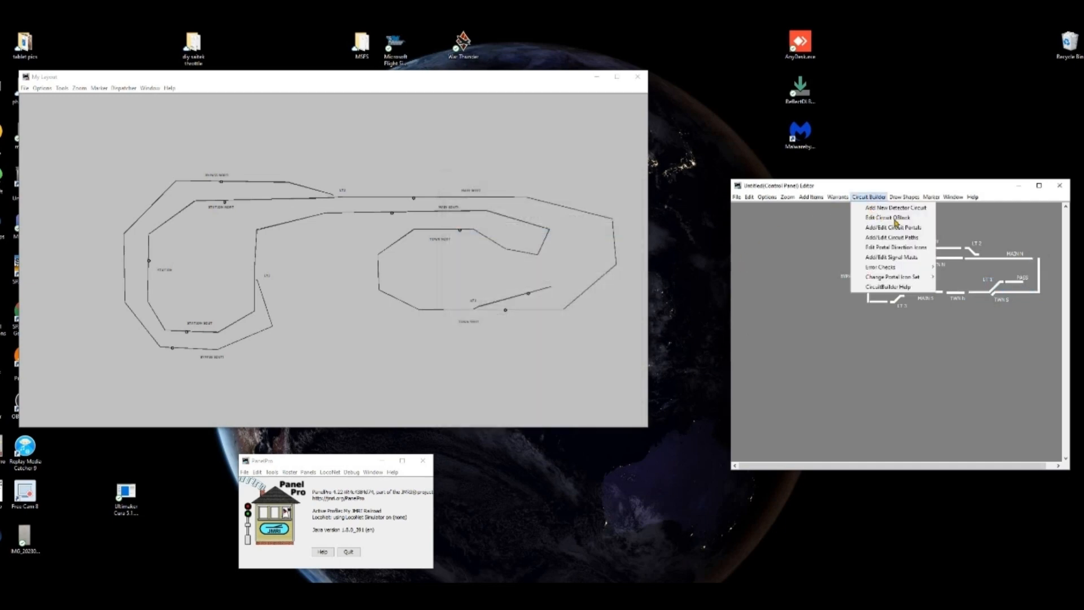
pyautogui.click(912, 239)
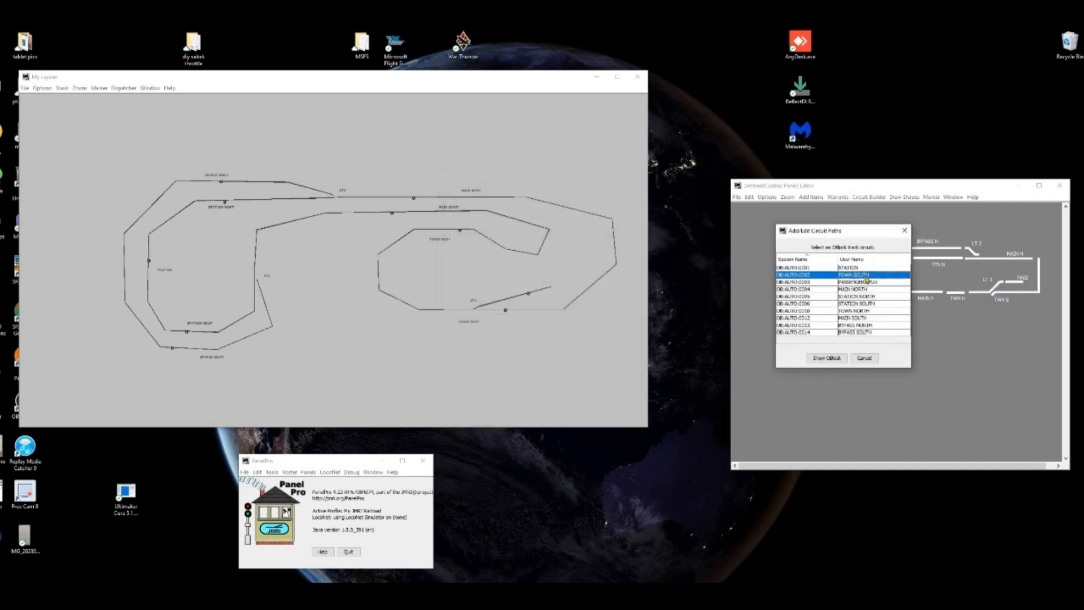
pyautogui.click(866, 282)
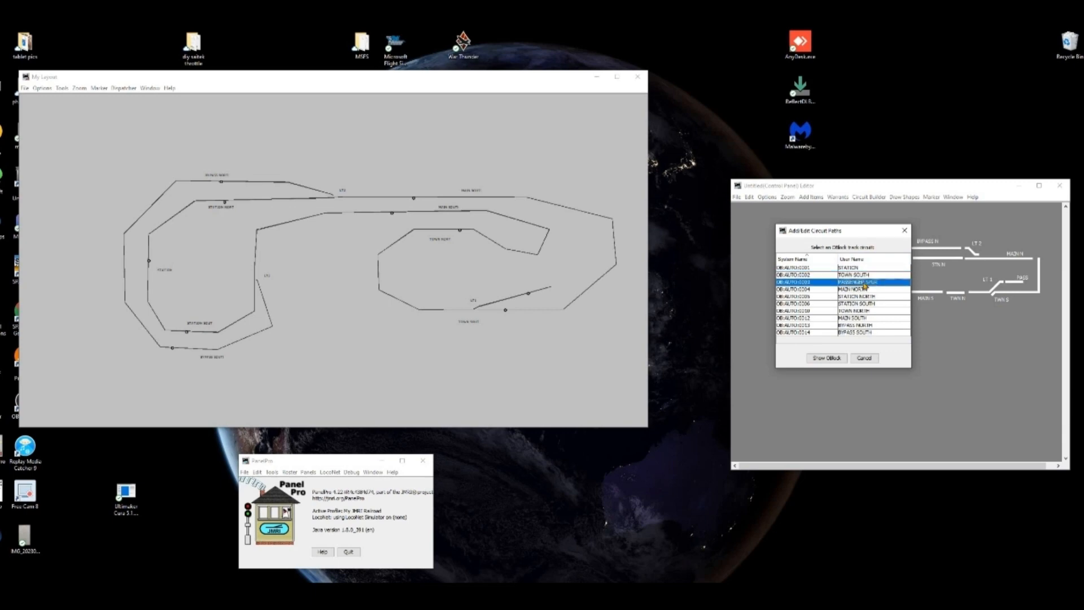
pyautogui.click(828, 358)
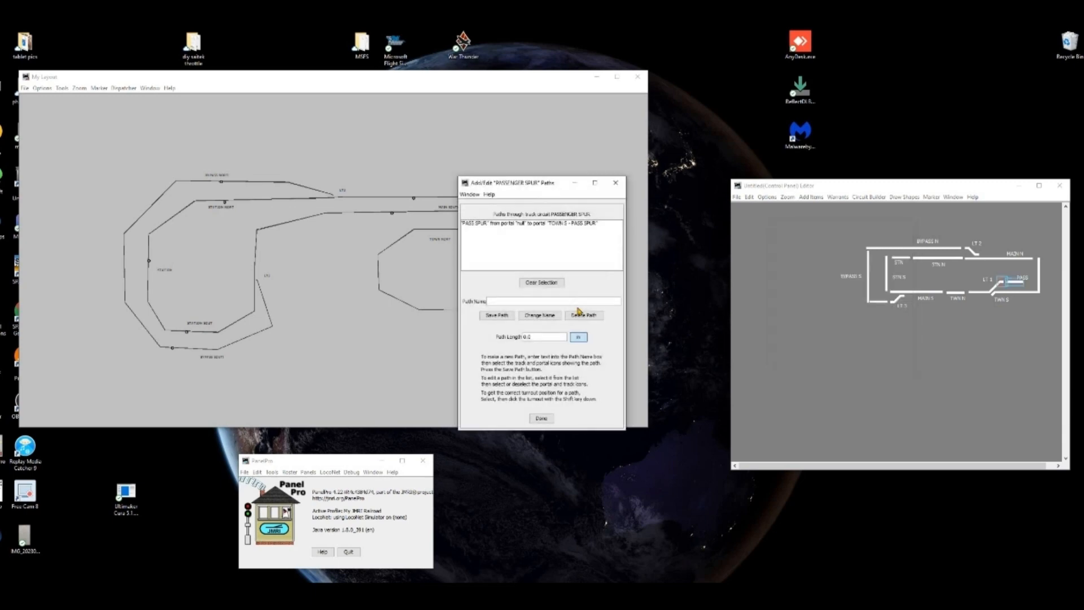
pyautogui.click(573, 224)
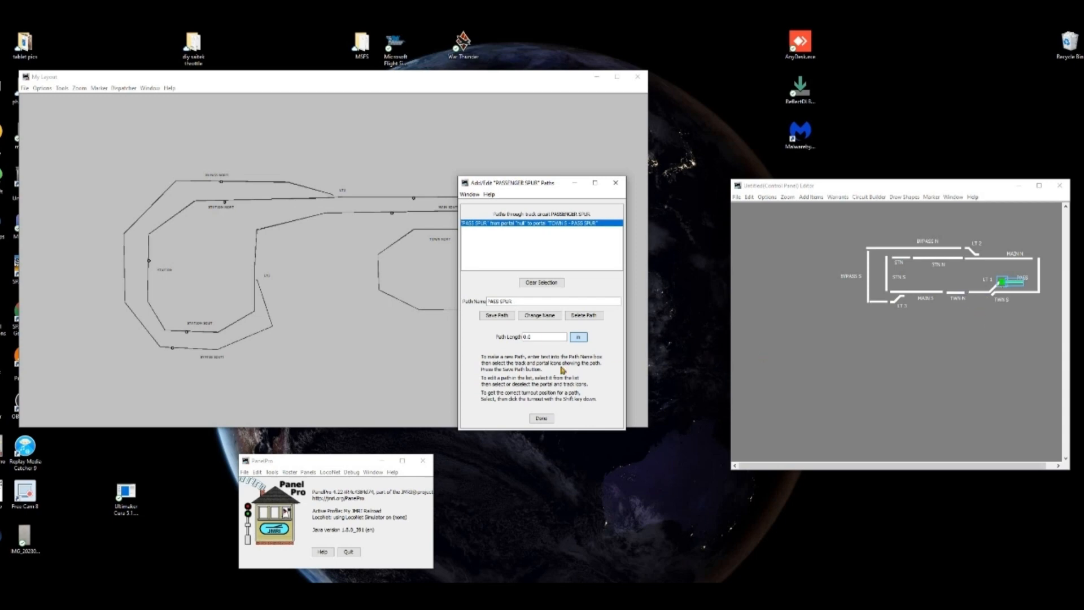
pyautogui.click(502, 318)
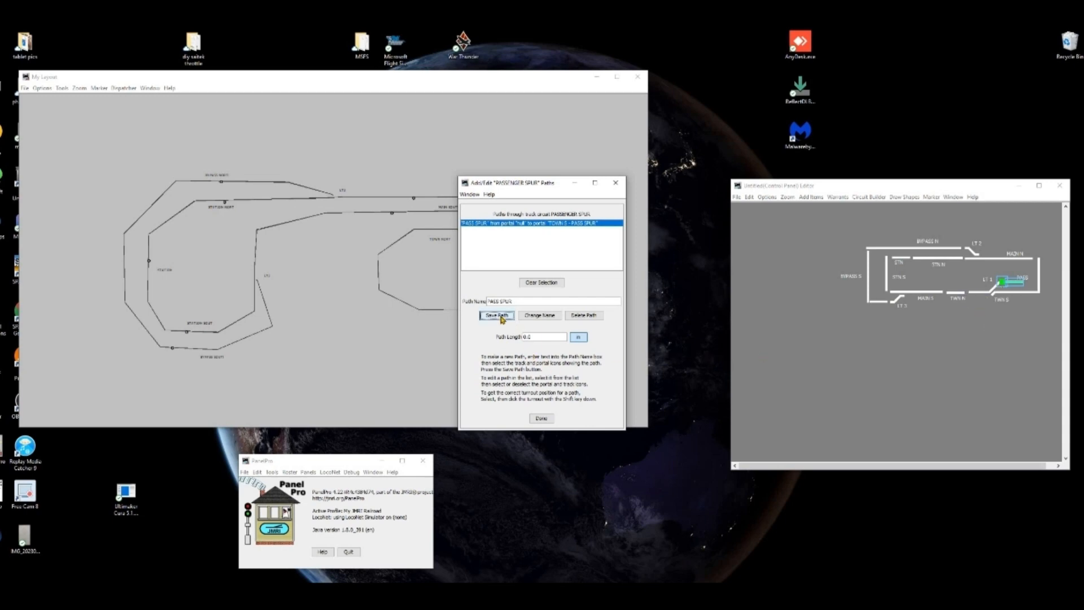
pyautogui.click(541, 418)
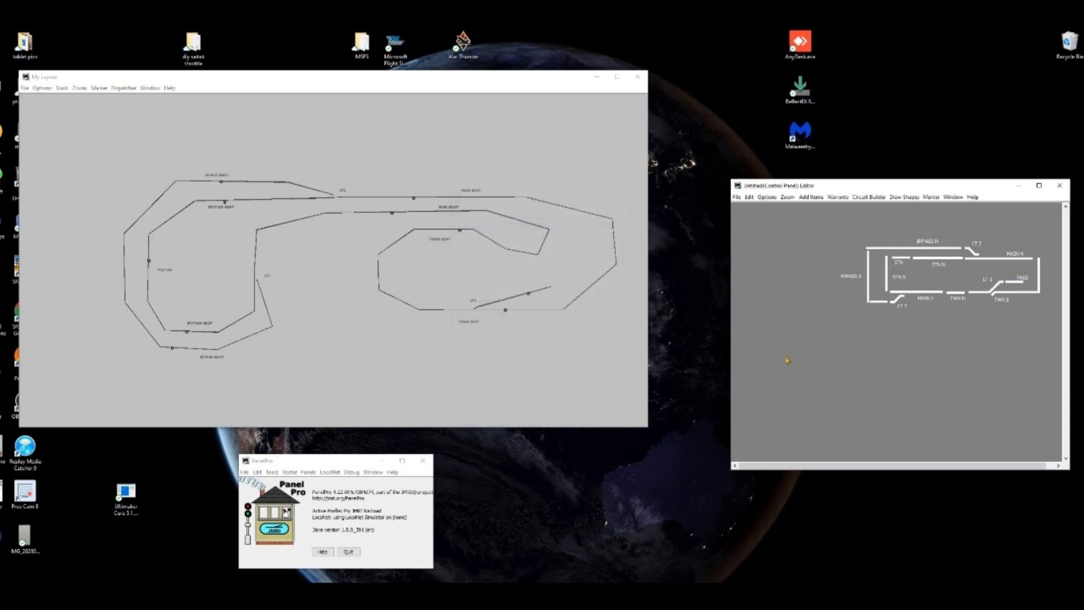